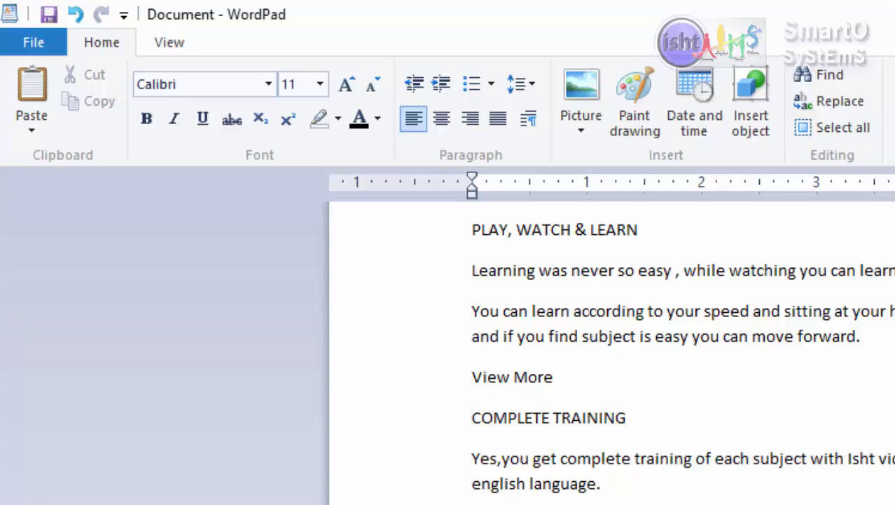
Format the text from the first View More line through "any computer subject." in Britannic Bold at size 18.
{"action": "left_click_drag", "start_coordinate": [723, 504], "coordinate": [477, 417]}
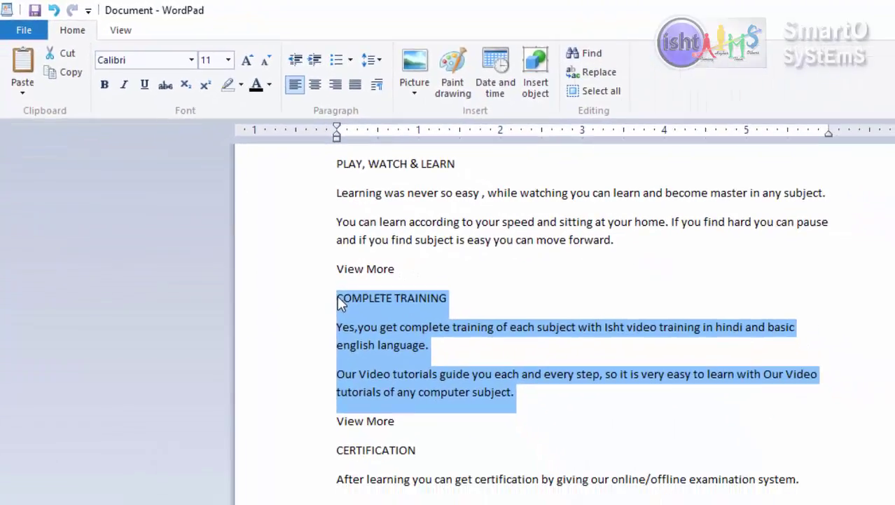
{"action": "left_click", "coordinate": [531, 396]}
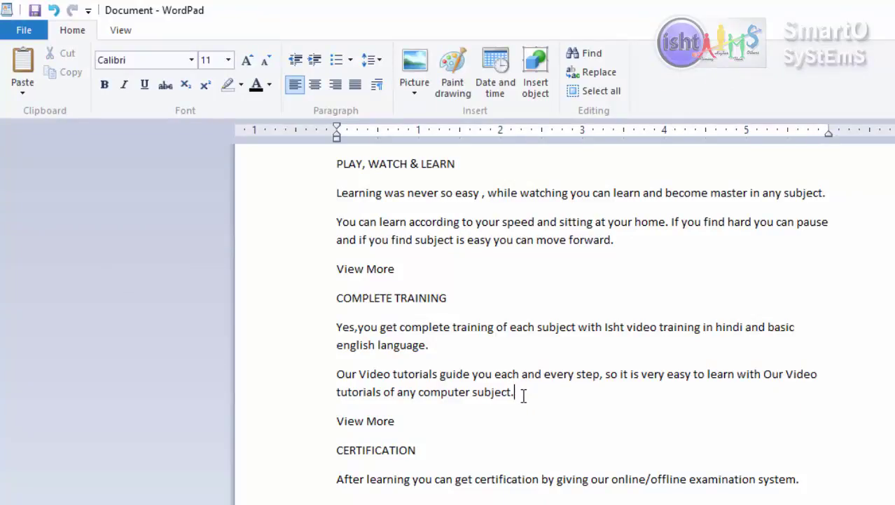
{"action": "left_click_drag", "start_coordinate": [514, 392], "coordinate": [332, 269]}
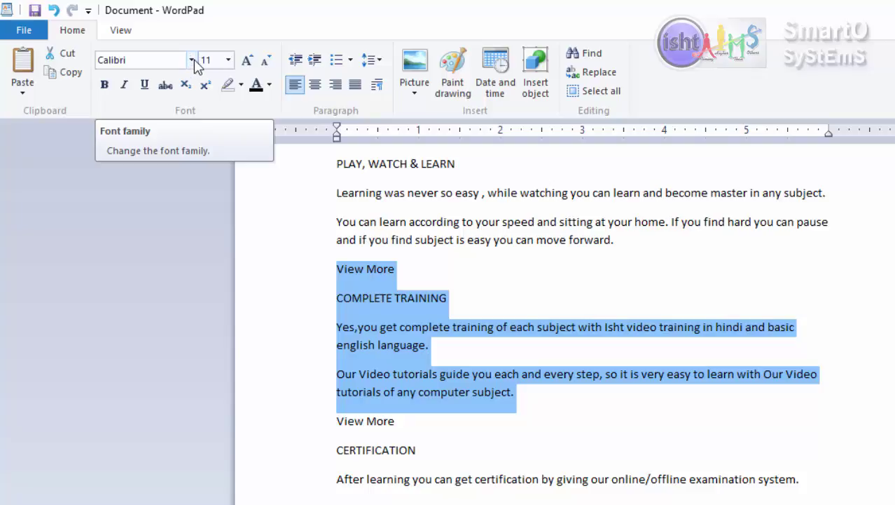
{"action": "left_click", "coordinate": [193, 60]}
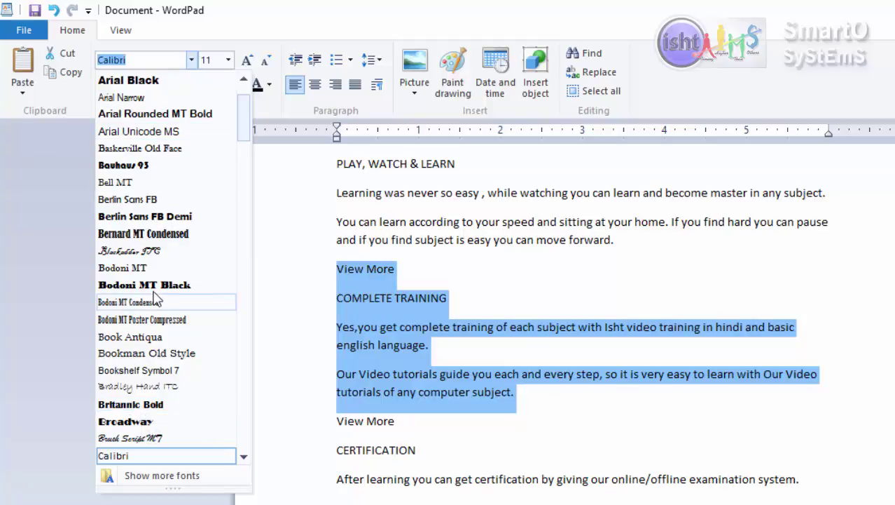
{"action": "left_click", "coordinate": [129, 407]}
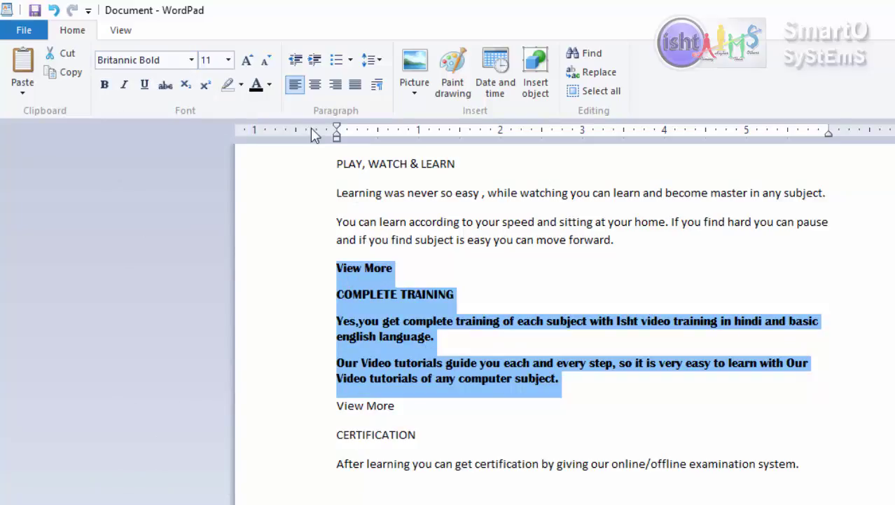
{"action": "left_click", "coordinate": [229, 62]}
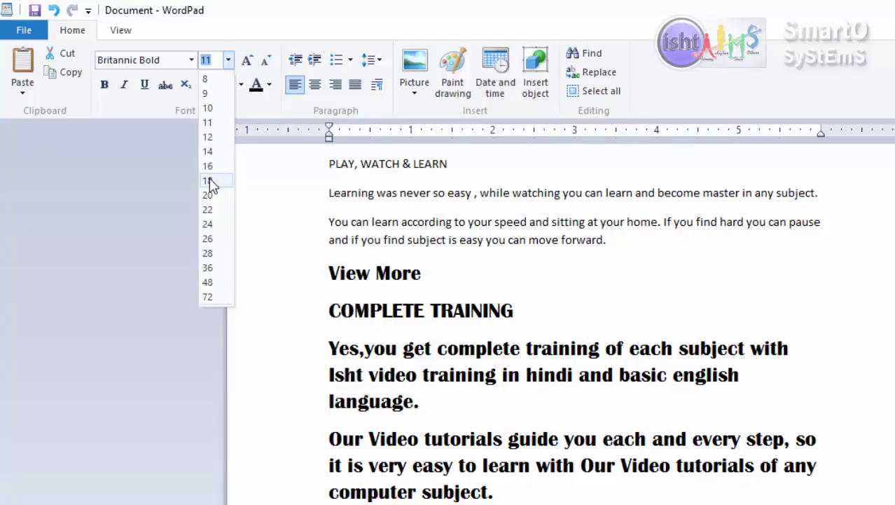
{"action": "left_click", "coordinate": [209, 181]}
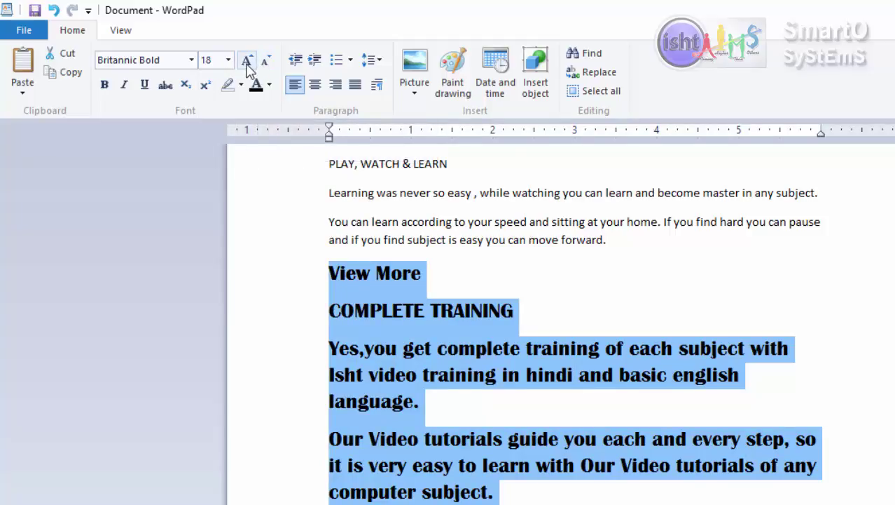
Grow the selected text's font in increments up to size 28.
{"action": "left_click", "coordinate": [247, 65]}
{"action": "left_click", "coordinate": [247, 64]}
{"action": "left_click", "coordinate": [248, 65]}
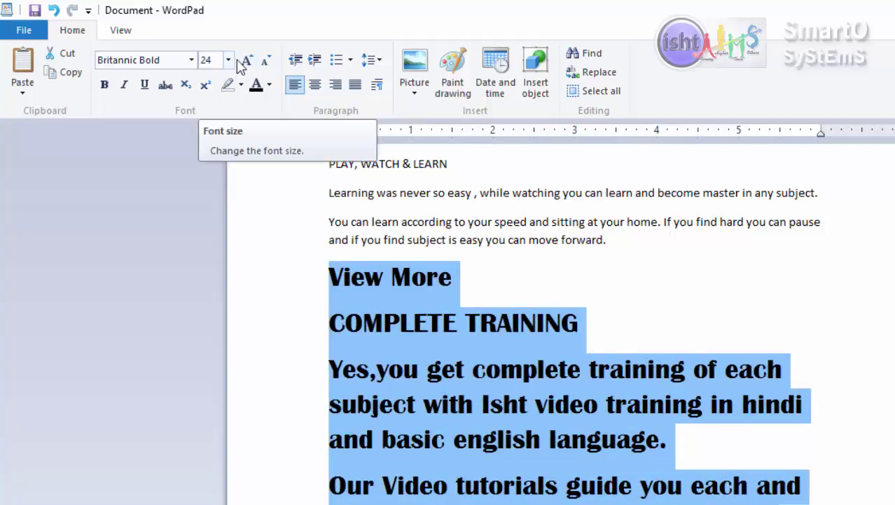
{"action": "left_click", "coordinate": [246, 62]}
{"action": "left_click", "coordinate": [246, 62]}
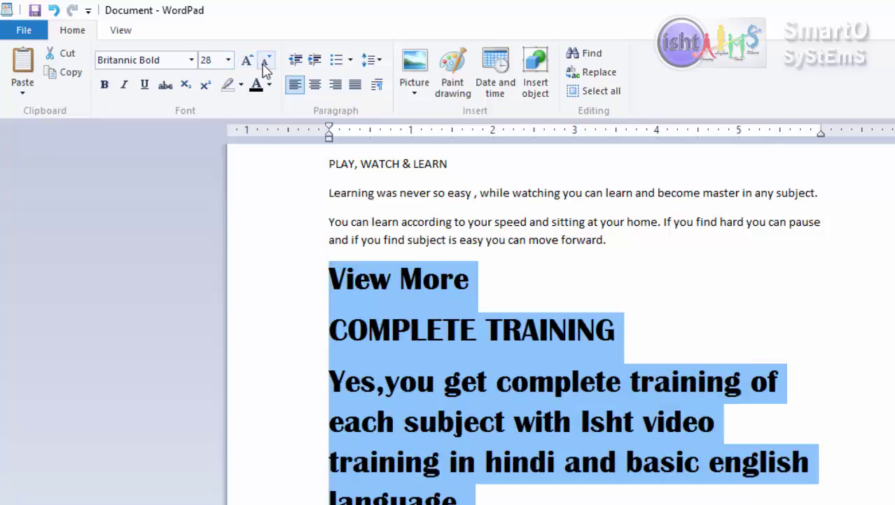
Shrink the selected text's font in increments down to size 16.
{"action": "left_click", "coordinate": [266, 62]}
{"action": "left_click", "coordinate": [267, 61]}
{"action": "left_click", "coordinate": [266, 62]}
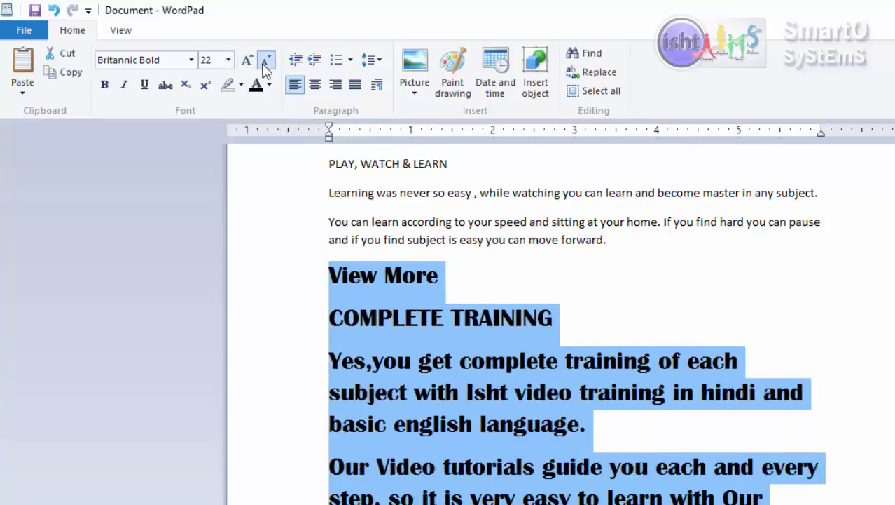
{"action": "left_click", "coordinate": [266, 61]}
{"action": "left_click", "coordinate": [266, 61]}
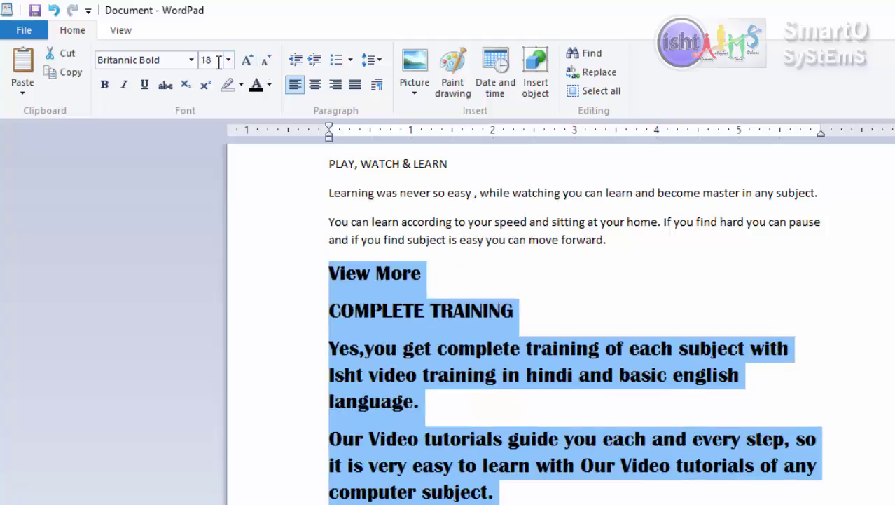
{"action": "left_click", "coordinate": [266, 61]}
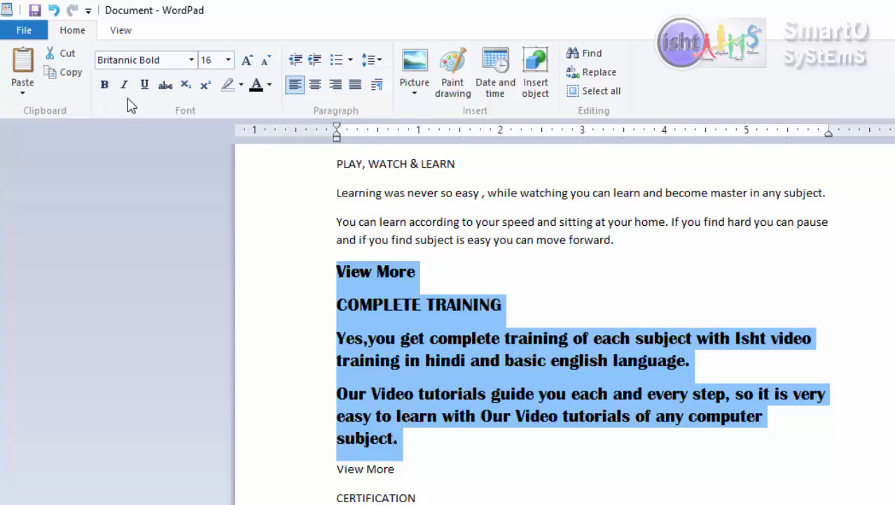
Try bold formatting on the selected text, switching it on and off twice.
{"action": "left_click", "coordinate": [110, 92]}
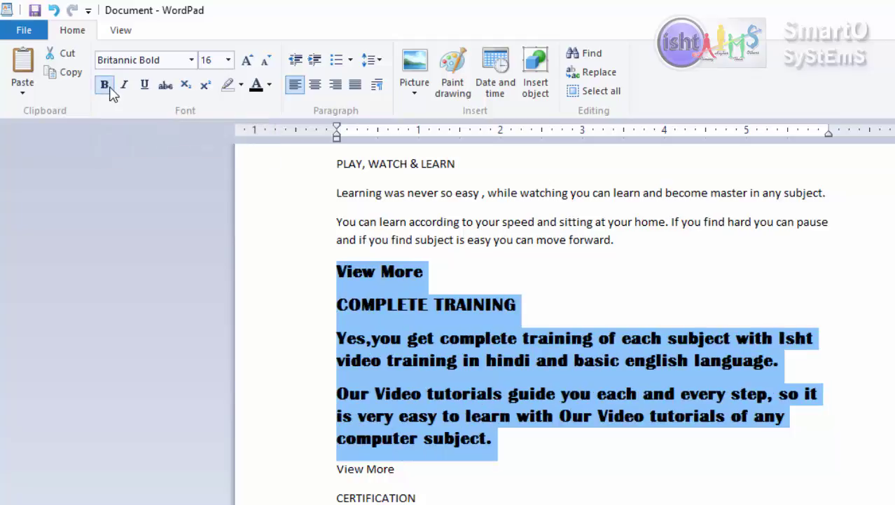
{"action": "left_click", "coordinate": [106, 89]}
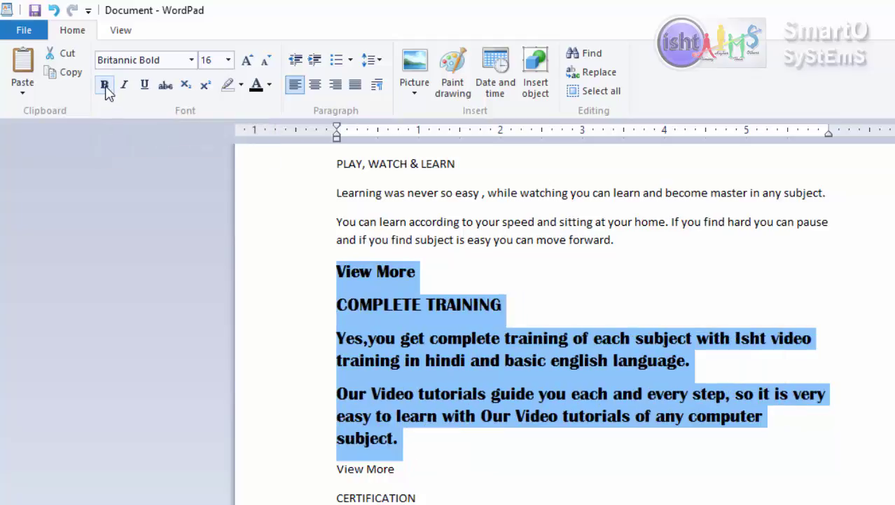
{"action": "left_click", "coordinate": [106, 90]}
{"action": "left_click", "coordinate": [106, 90]}
Try italic formatting on the selected text and remove it again.
{"action": "left_click", "coordinate": [126, 88]}
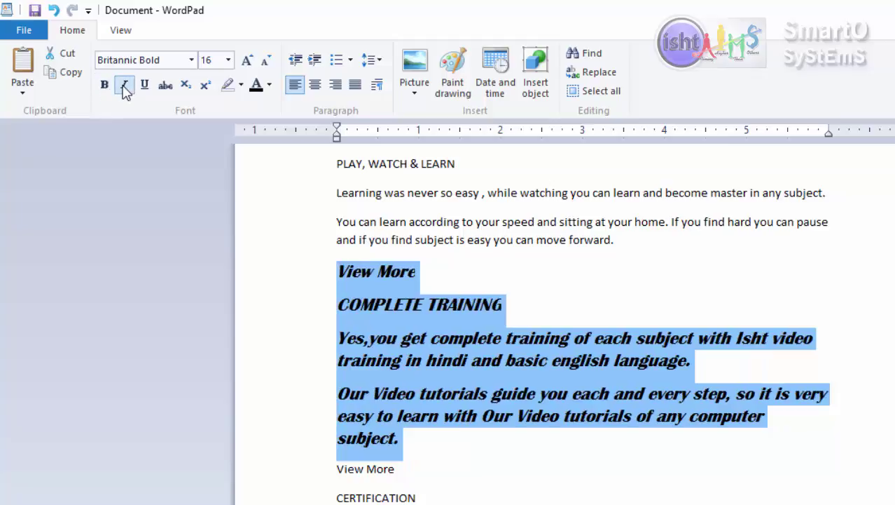
{"action": "left_click", "coordinate": [124, 87]}
{"action": "left_click", "coordinate": [124, 87]}
{"action": "left_click", "coordinate": [124, 86]}
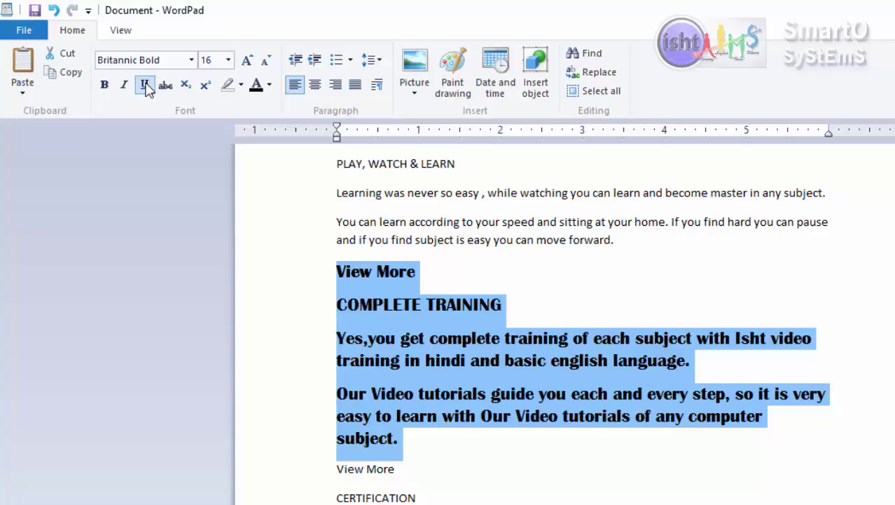
Try underline and then strikethrough on the selected text, removing each one again.
{"action": "left_click", "coordinate": [145, 85]}
{"action": "left_click", "coordinate": [146, 87]}
{"action": "left_click", "coordinate": [166, 86]}
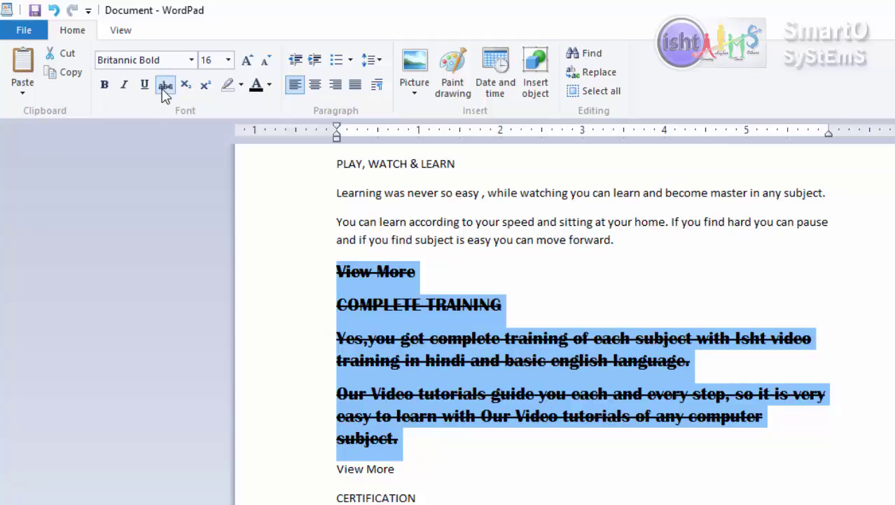
{"action": "left_click", "coordinate": [165, 87]}
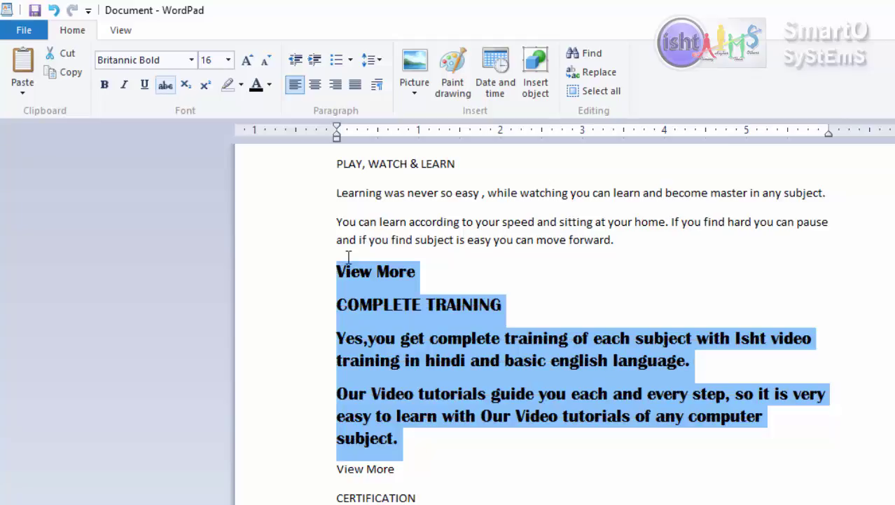
Apply bold to the selected text once more, remove it, and deselect the text.
{"action": "left_click", "coordinate": [103, 89]}
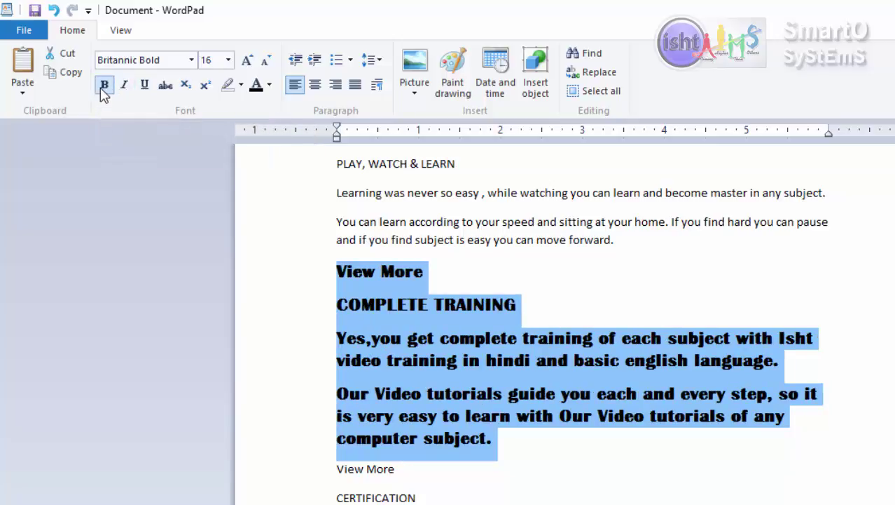
{"action": "left_click", "coordinate": [103, 87]}
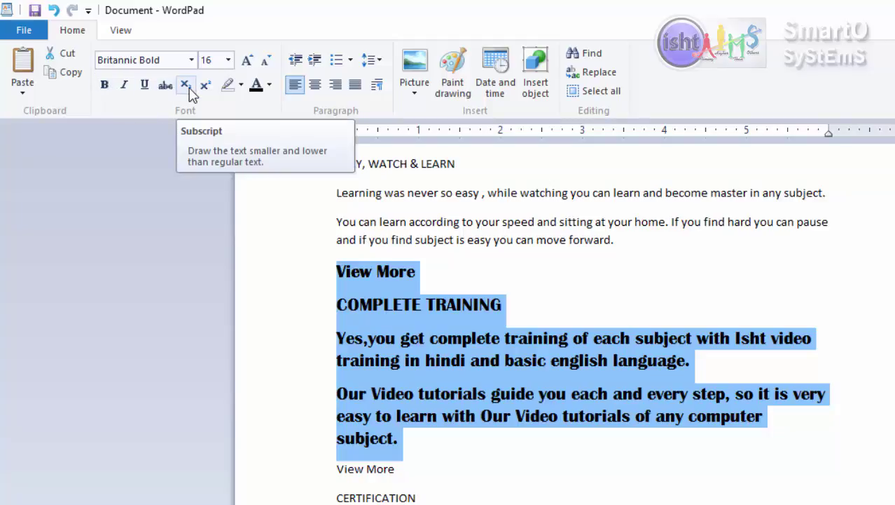
{"action": "left_click", "coordinate": [521, 486]}
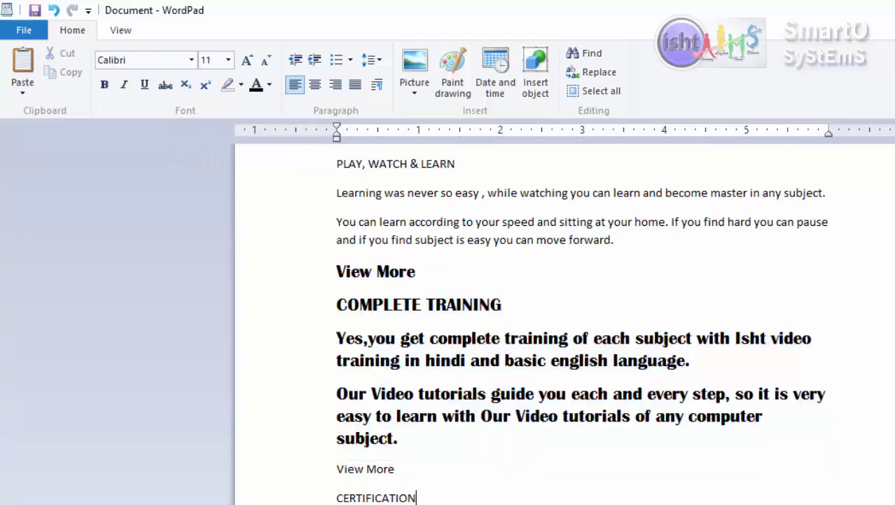
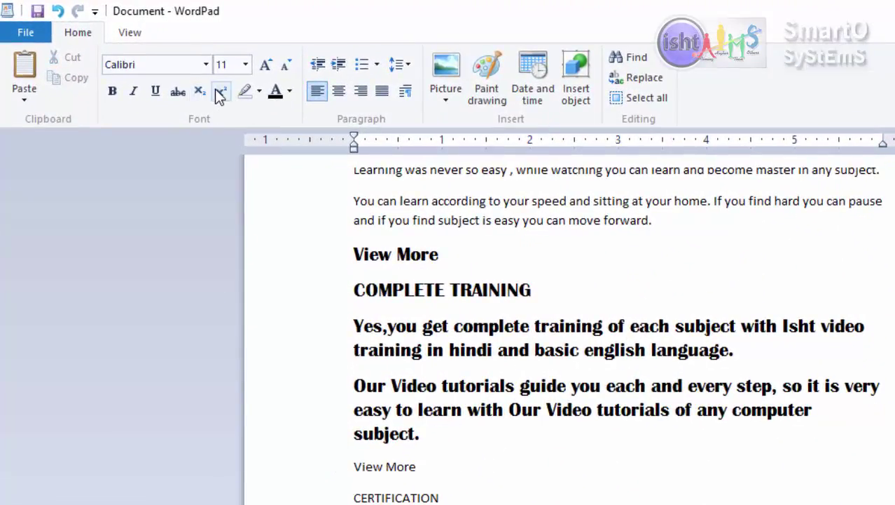
Highlight the PLAY, WATCH & LEARN heading and the two paragraphs below it in yellow.
{"action": "scroll", "coordinate": [261, 105], "scroll_direction": "up", "scroll_amount": 1}
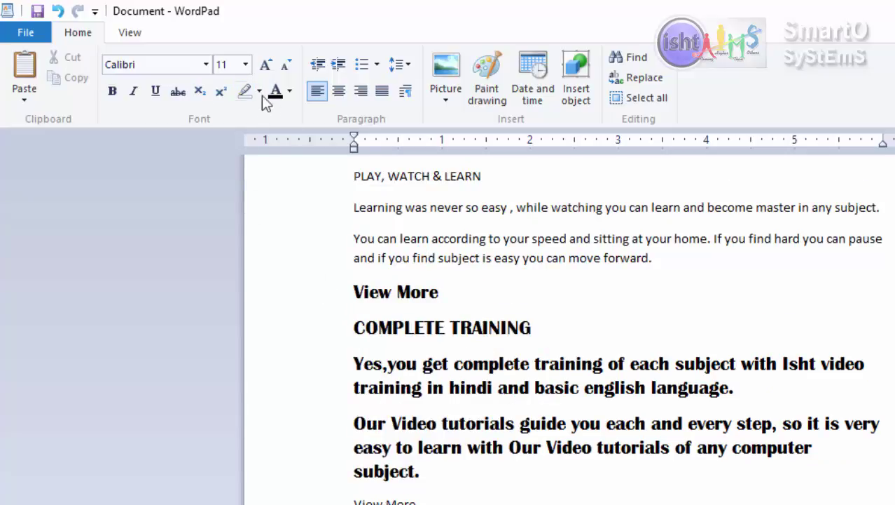
{"action": "left_click_drag", "start_coordinate": [655, 258], "coordinate": [340, 183]}
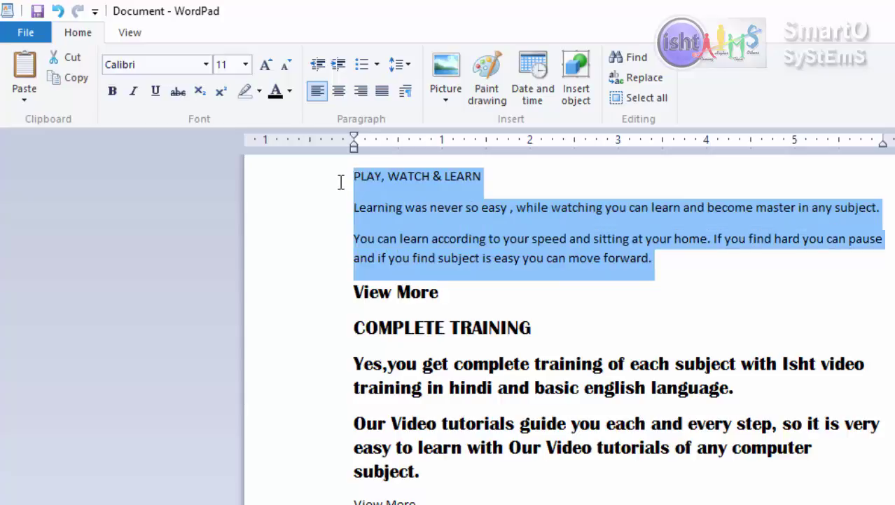
{"action": "left_click", "coordinate": [259, 91]}
{"action": "left_click", "coordinate": [259, 91]}
{"action": "left_click", "coordinate": [260, 93]}
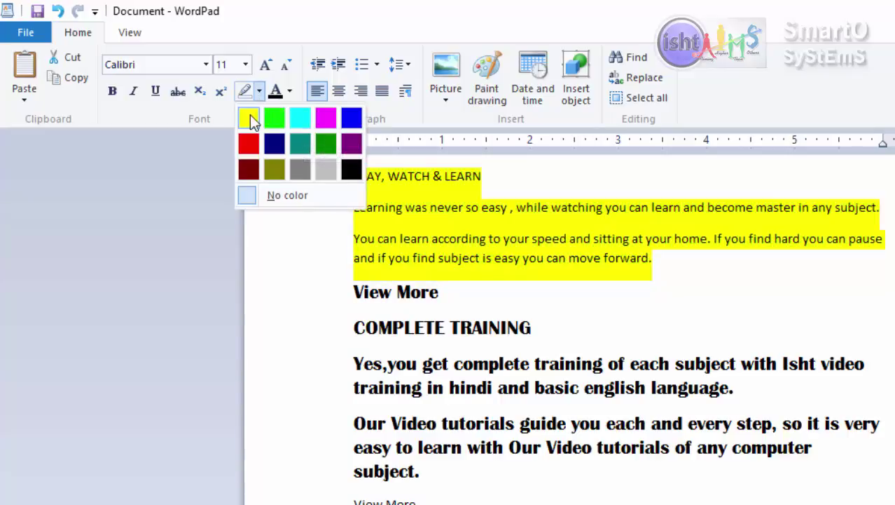
{"action": "left_click", "coordinate": [249, 114]}
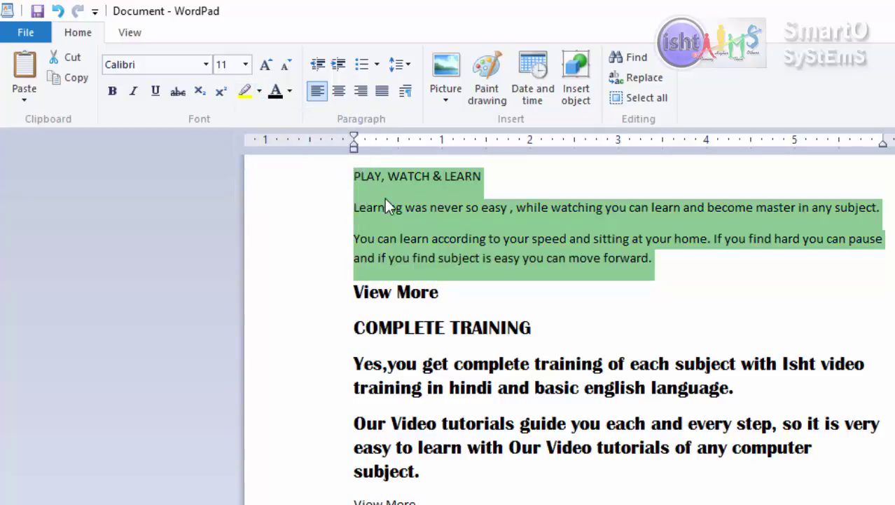
{"action": "left_click", "coordinate": [385, 198]}
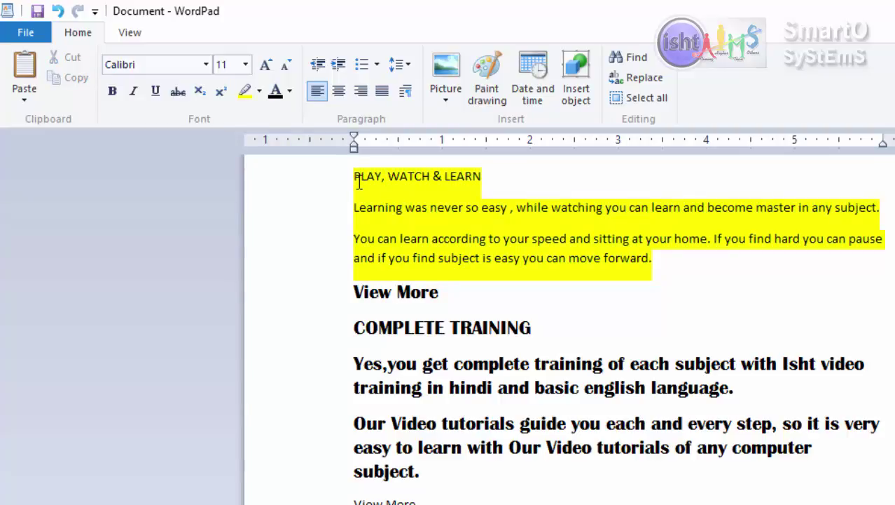
Color the text from the first View More line through "basic english language." purple.
{"action": "left_click", "coordinate": [347, 298]}
{"action": "left_click_drag", "start_coordinate": [348, 298], "coordinate": [376, 397]}
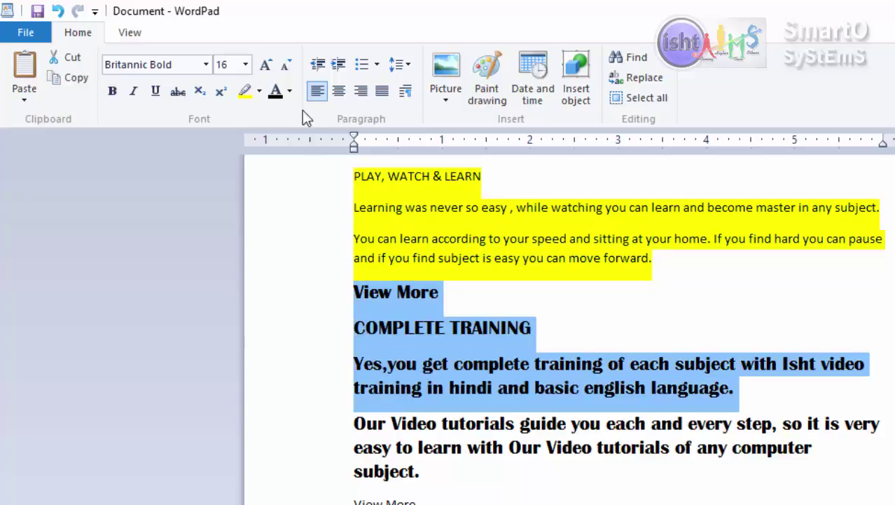
{"action": "left_click", "coordinate": [289, 92]}
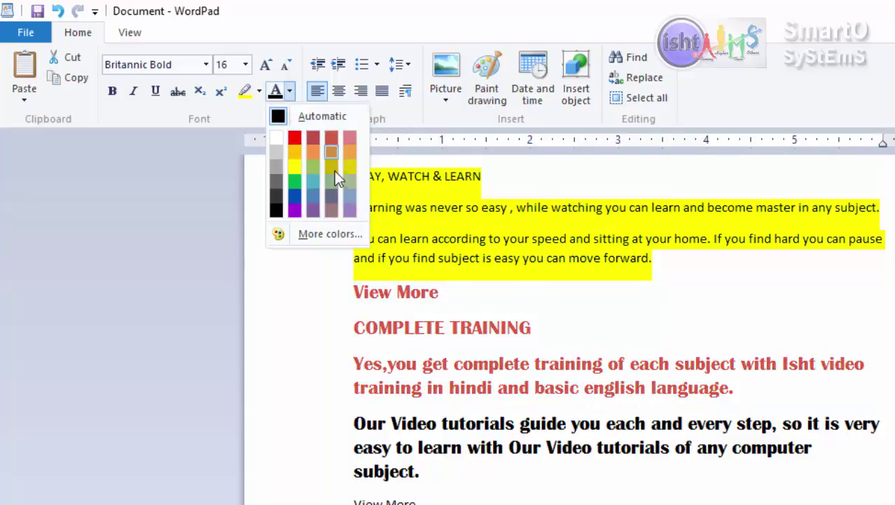
{"action": "left_click", "coordinate": [297, 210]}
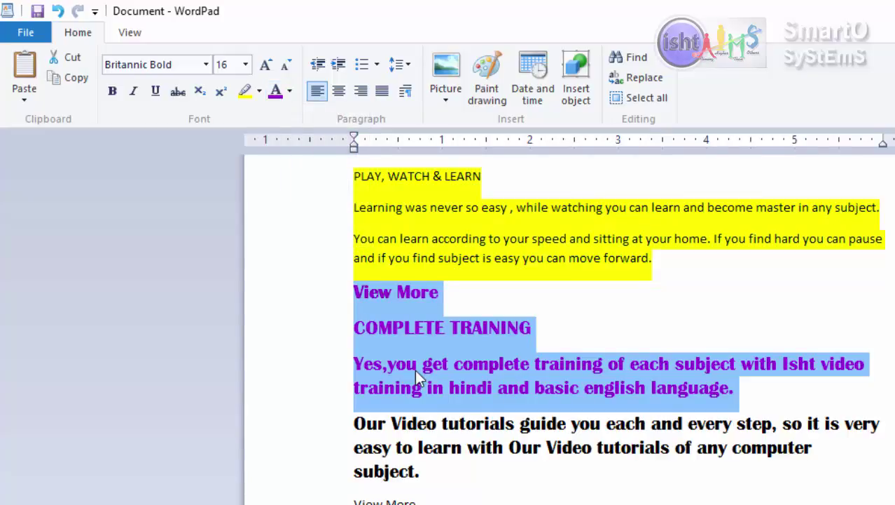
{"action": "left_click", "coordinate": [466, 388]}
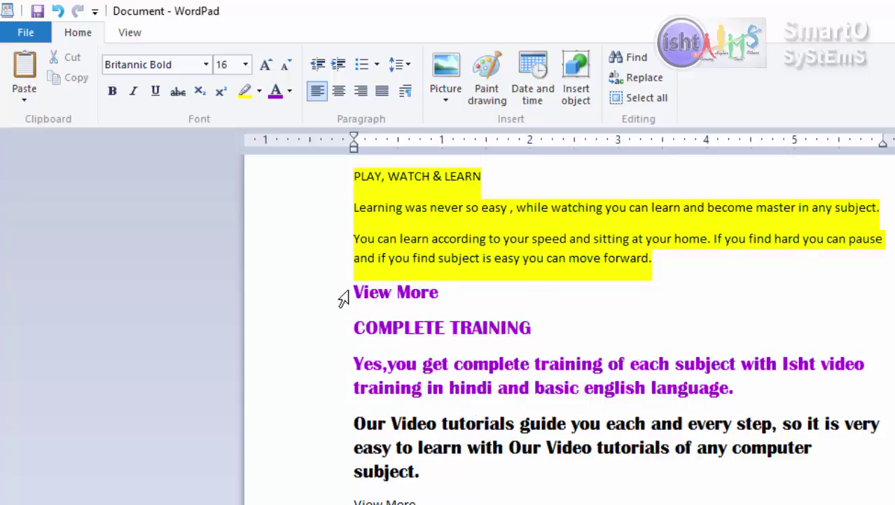
Reset the purple text's font color to Automatic.
{"action": "left_click_drag", "start_coordinate": [344, 299], "coordinate": [682, 386]}
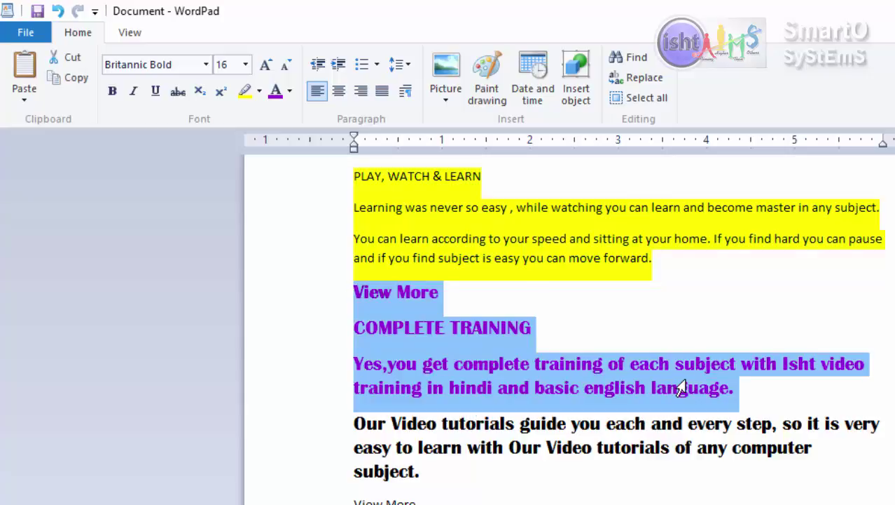
{"action": "left_click", "coordinate": [291, 91]}
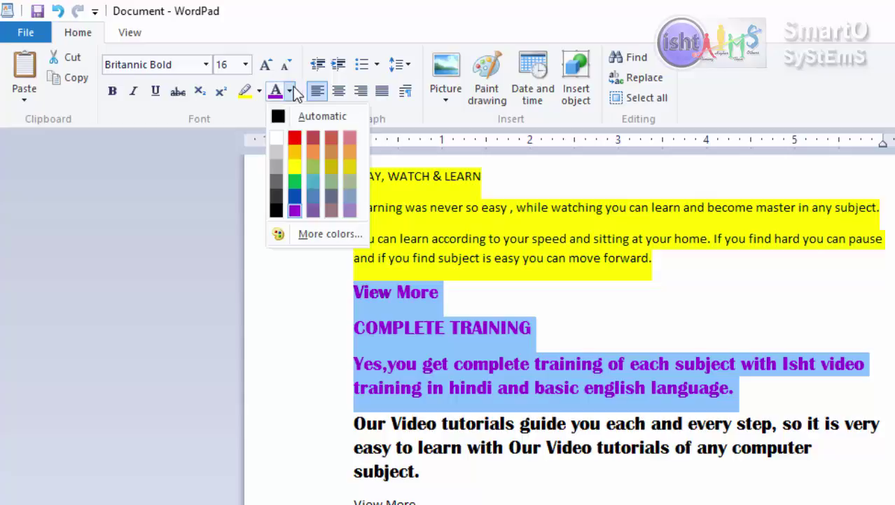
{"action": "left_click", "coordinate": [301, 116]}
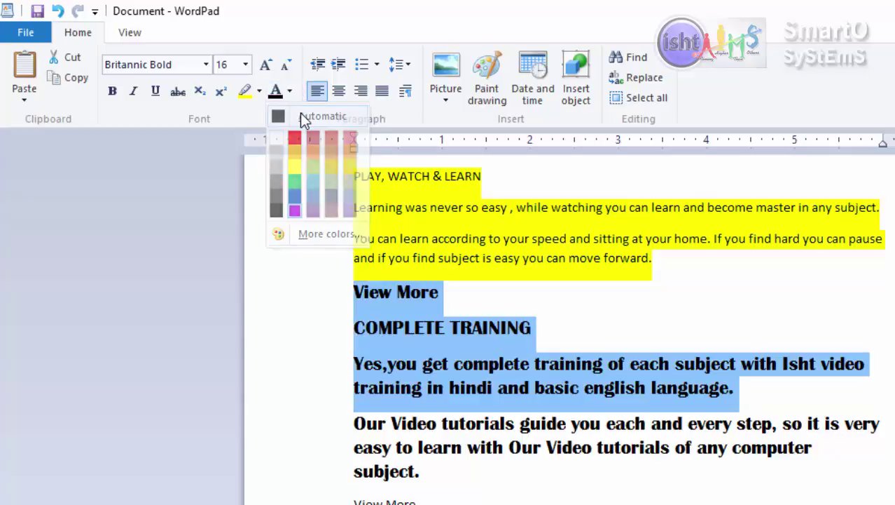
Remove the yellow highlight from the PLAY, WATCH & LEARN heading and the two paragraphs below it, and deselect the text.
{"action": "left_click", "coordinate": [681, 256]}
{"action": "left_click_drag", "start_coordinate": [654, 257], "coordinate": [370, 166]}
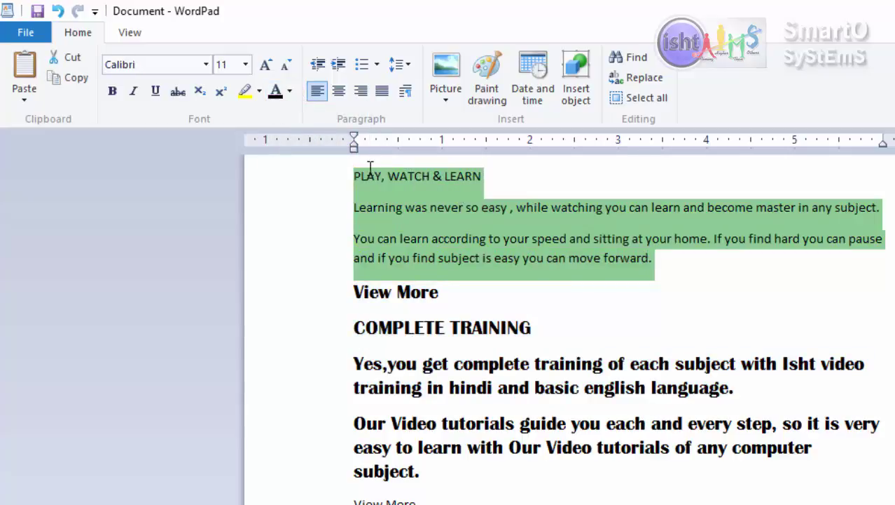
{"action": "left_click", "coordinate": [259, 91]}
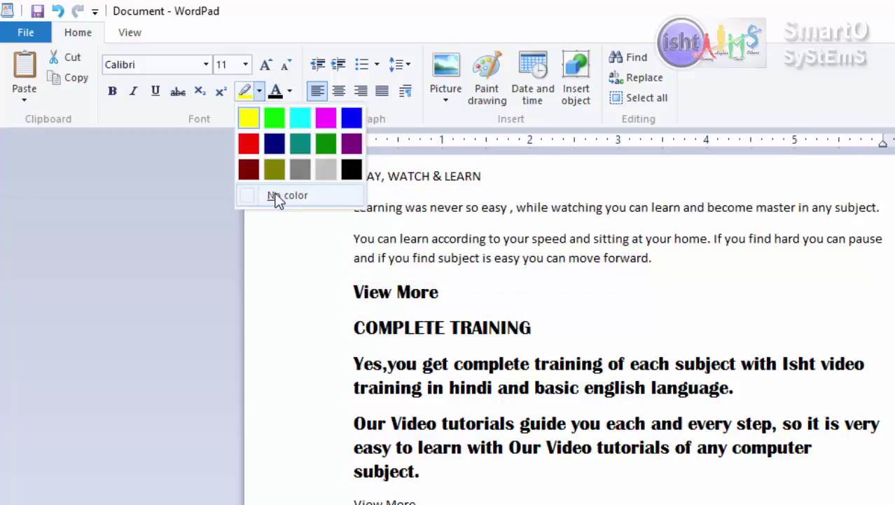
{"action": "left_click", "coordinate": [277, 195]}
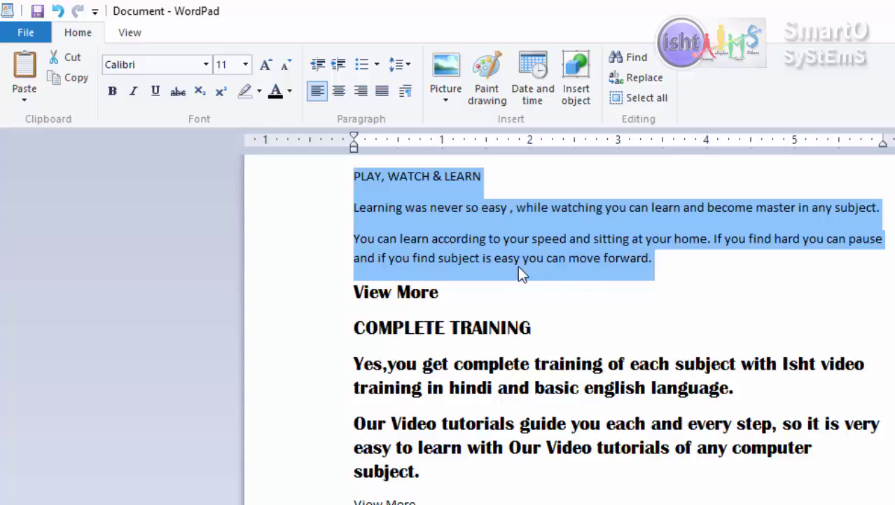
{"action": "left_click", "coordinate": [639, 425]}
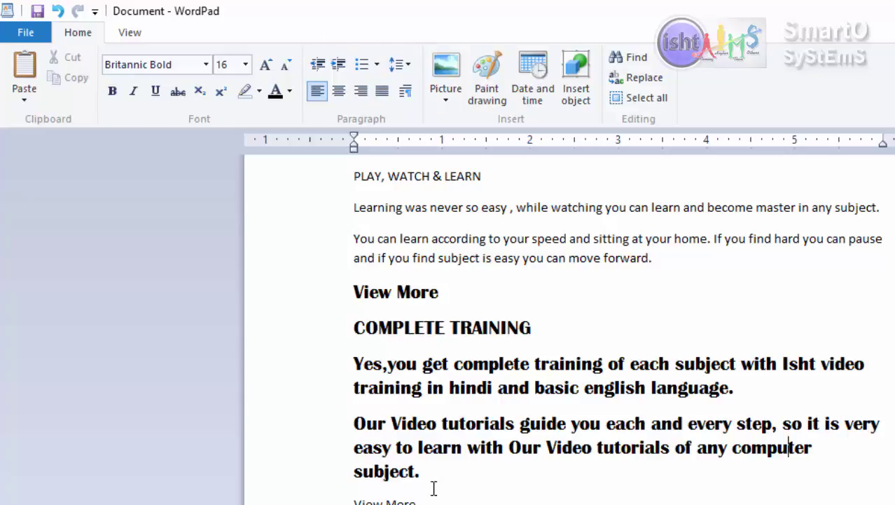
Increase the left indent of the text from COMPLETE TRAINING through "any computer subject." to 3 inches.
{"action": "left_click_drag", "start_coordinate": [430, 485], "coordinate": [353, 330]}
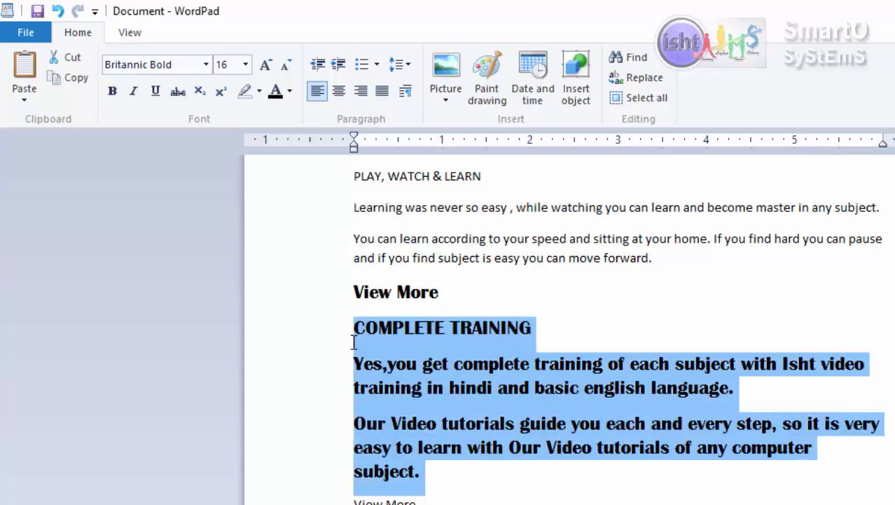
{"action": "left_click", "coordinate": [339, 61]}
{"action": "left_click", "coordinate": [338, 60]}
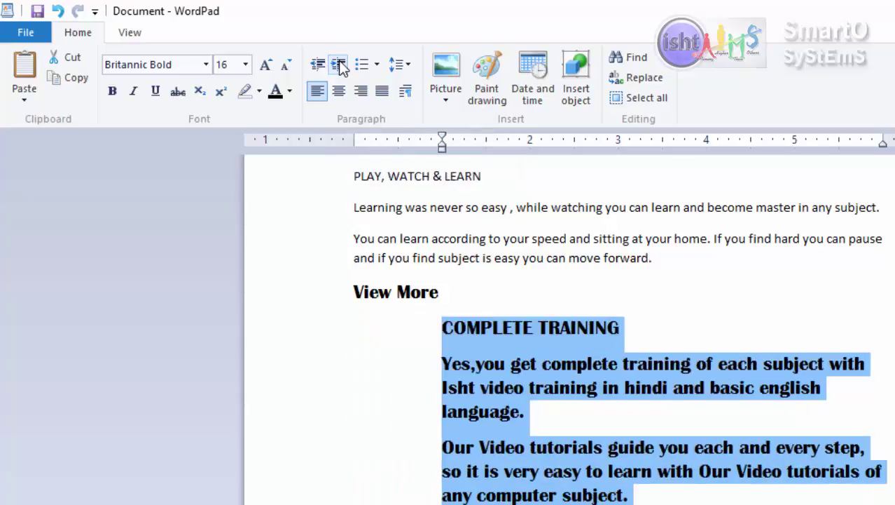
{"action": "left_click", "coordinate": [338, 60]}
{"action": "left_click", "coordinate": [339, 60]}
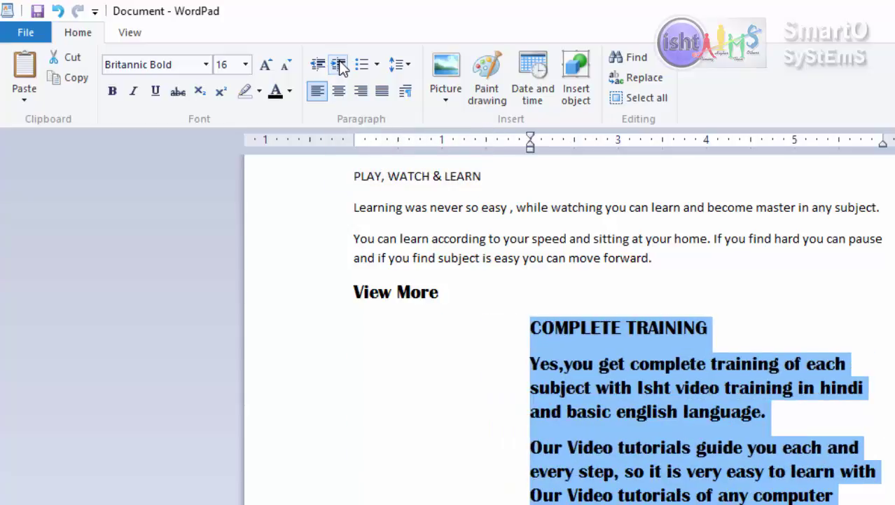
{"action": "left_click", "coordinate": [338, 60]}
{"action": "left_click", "coordinate": [338, 60]}
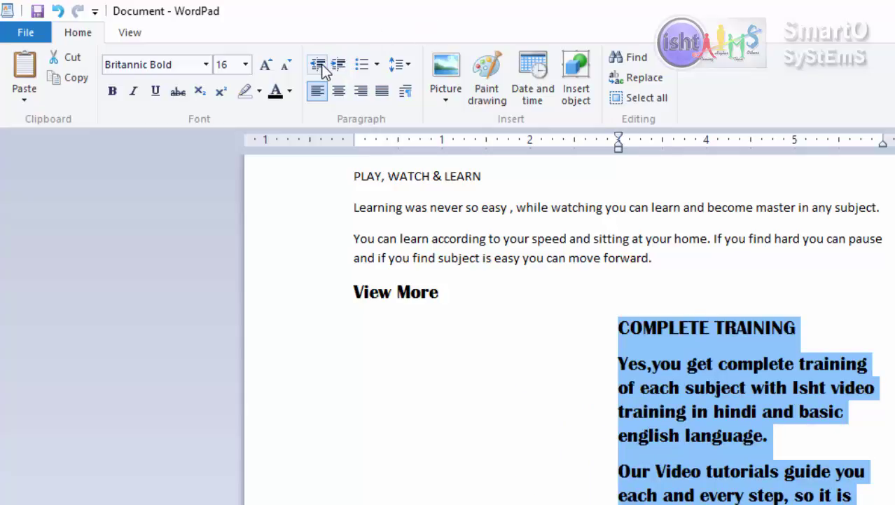
Decrease the indent of the selected paragraphs all the way back to the left margin.
{"action": "left_click", "coordinate": [319, 64]}
{"action": "left_click", "coordinate": [319, 63]}
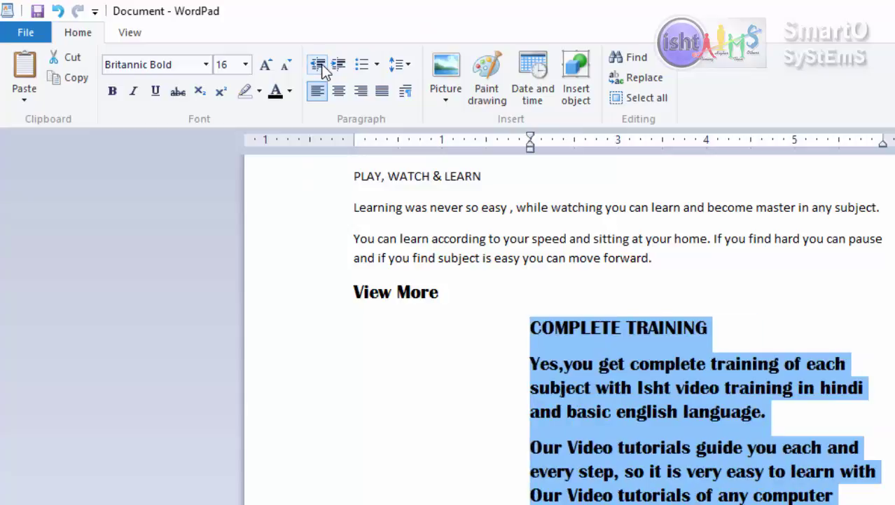
{"action": "left_click", "coordinate": [319, 63]}
{"action": "left_click", "coordinate": [318, 64]}
{"action": "left_click", "coordinate": [319, 64]}
{"action": "left_click", "coordinate": [319, 63]}
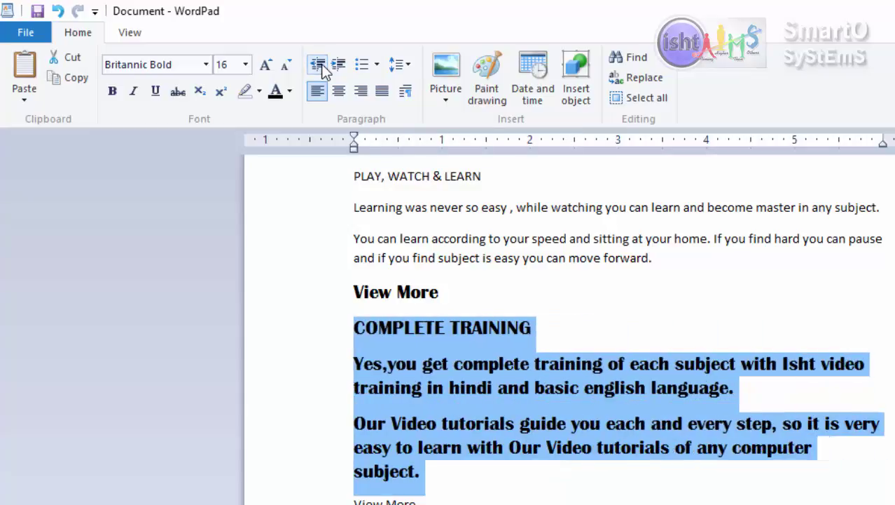
Try bullets on the selected paragraphs, toggle them off and on, and set the list style to None.
{"action": "left_click", "coordinate": [362, 64]}
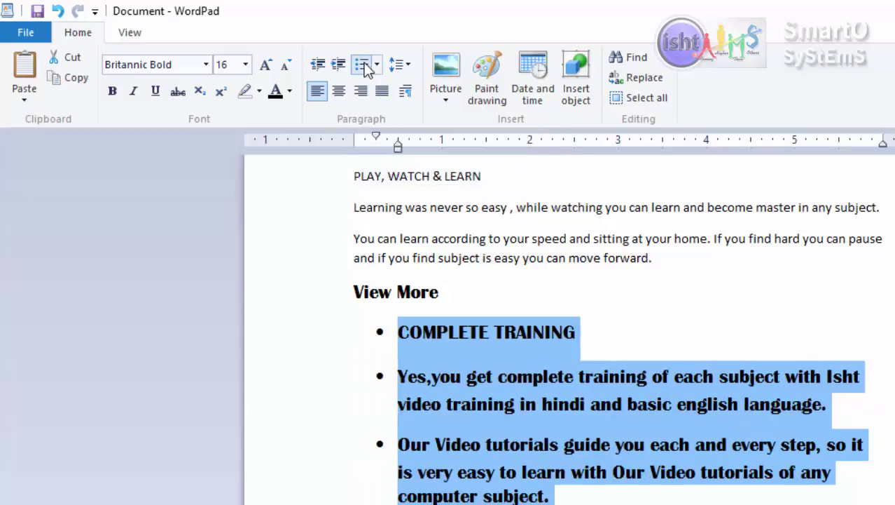
{"action": "left_click", "coordinate": [363, 62]}
{"action": "left_click", "coordinate": [364, 63]}
{"action": "left_click", "coordinate": [379, 62]}
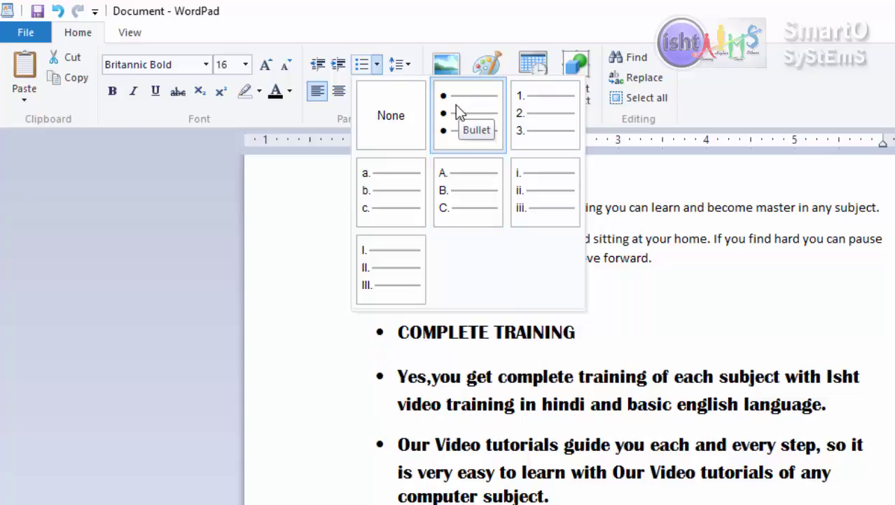
{"action": "left_click", "coordinate": [395, 114]}
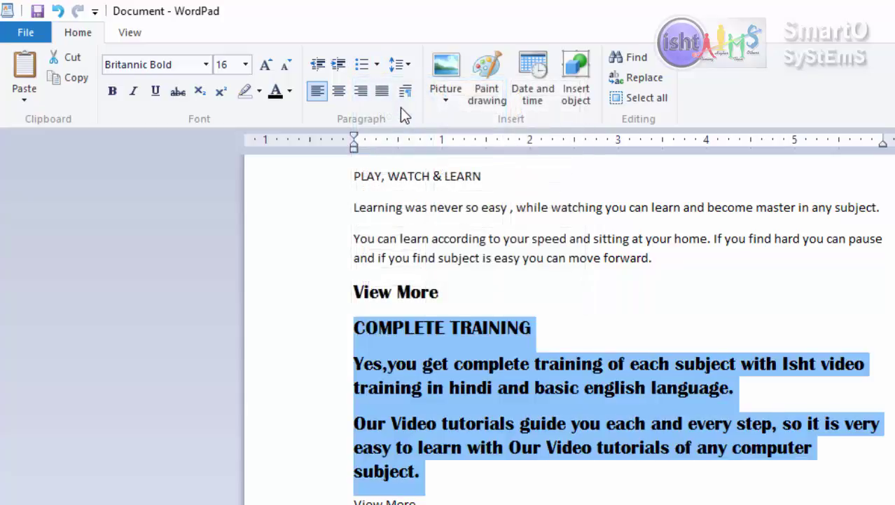
Try line spacings of 2 and 1.15 on the selected paragraphs, and settle on 1.5.
{"action": "left_click", "coordinate": [402, 65]}
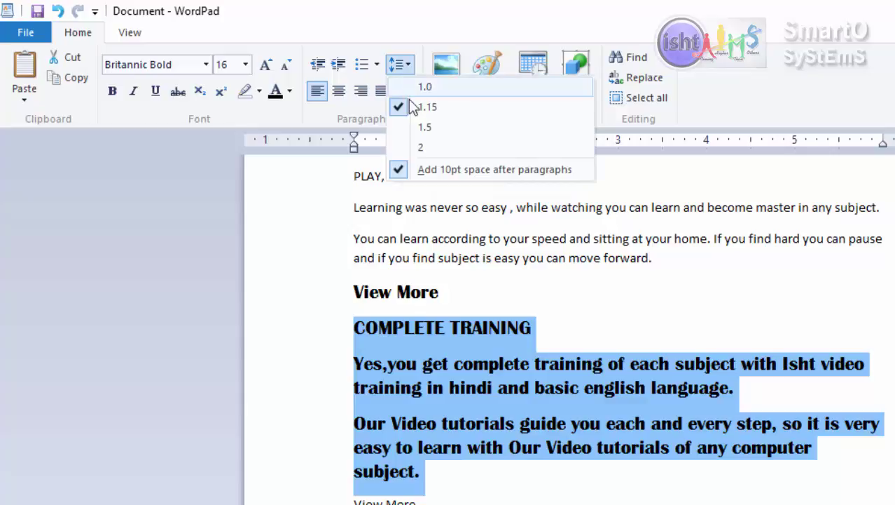
{"action": "left_click", "coordinate": [416, 150]}
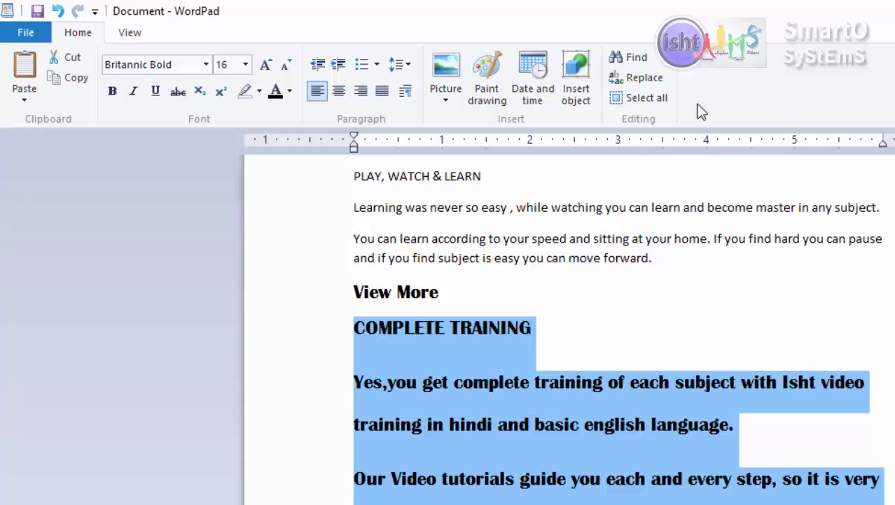
{"action": "left_click", "coordinate": [402, 72]}
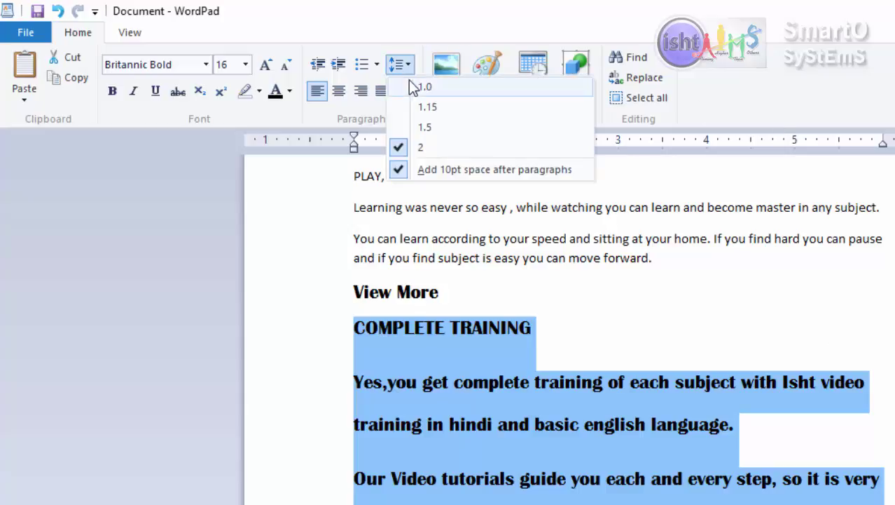
{"action": "left_click", "coordinate": [420, 107]}
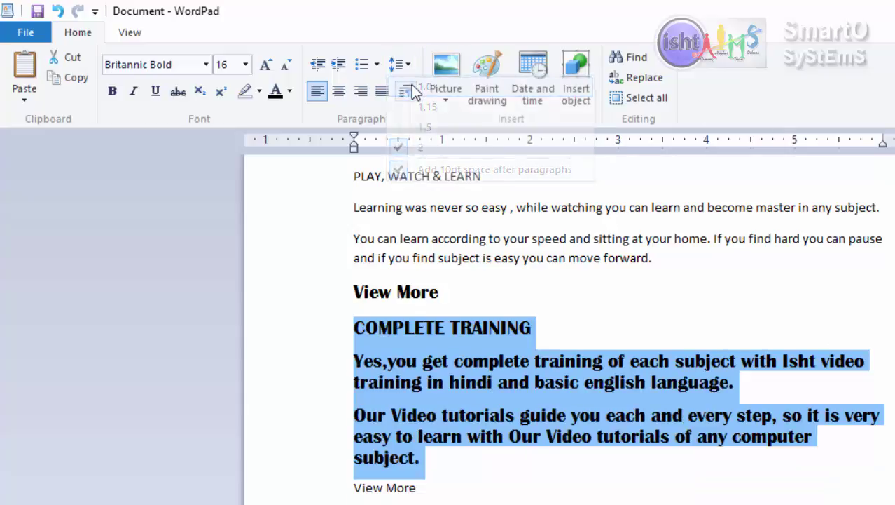
{"action": "left_click", "coordinate": [407, 64]}
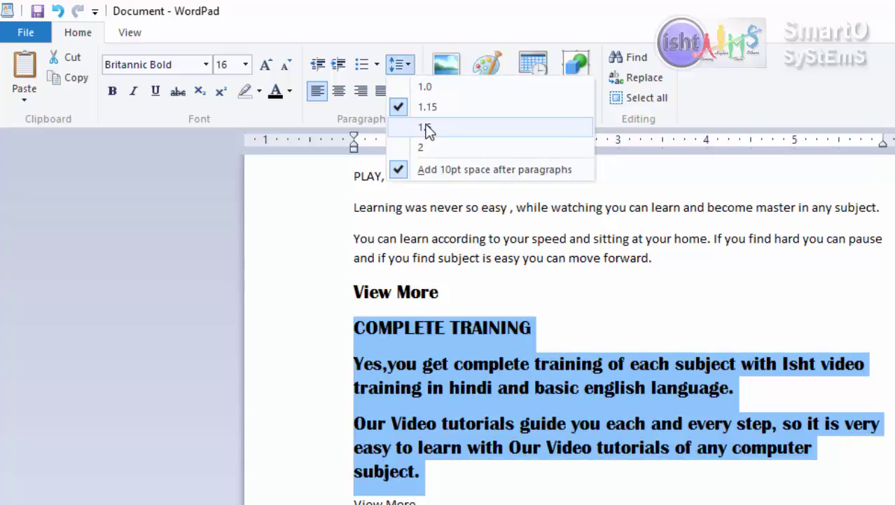
{"action": "left_click", "coordinate": [424, 127]}
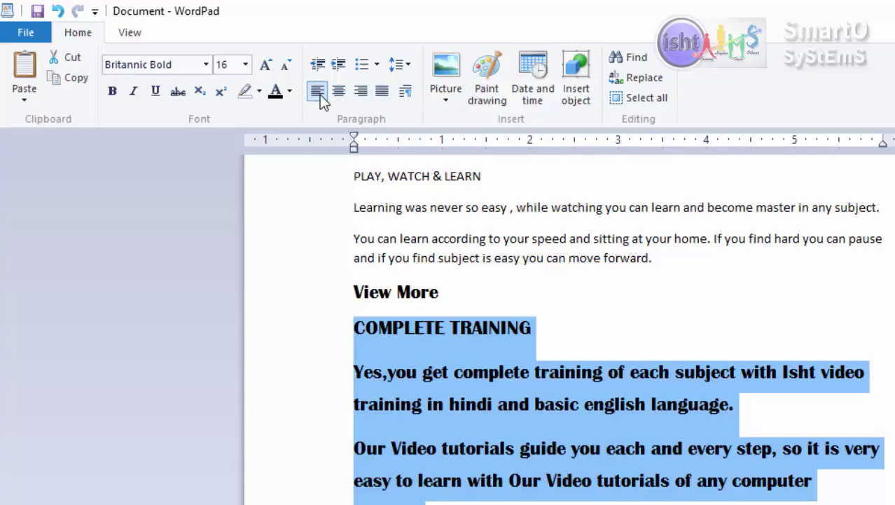
Try center and right alignment on the selected paragraphs, center them again, and return them to left alignment.
{"action": "left_click", "coordinate": [337, 92]}
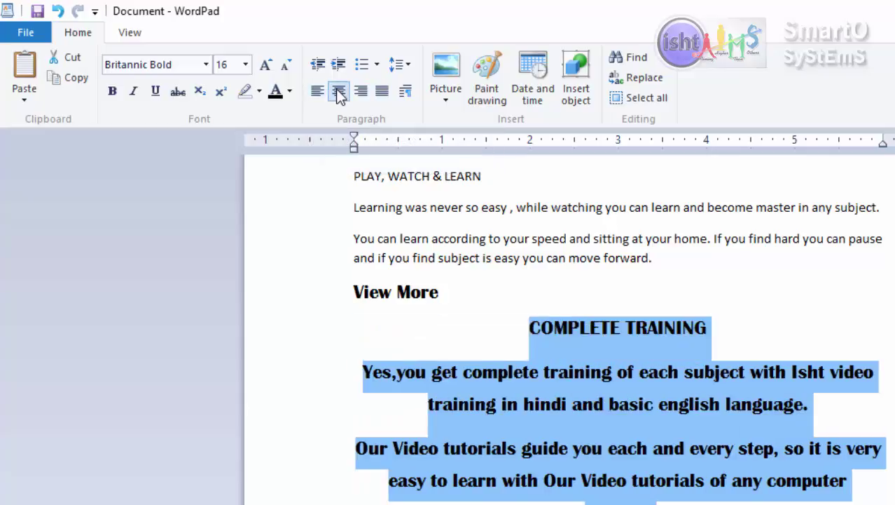
{"action": "left_click", "coordinate": [360, 91]}
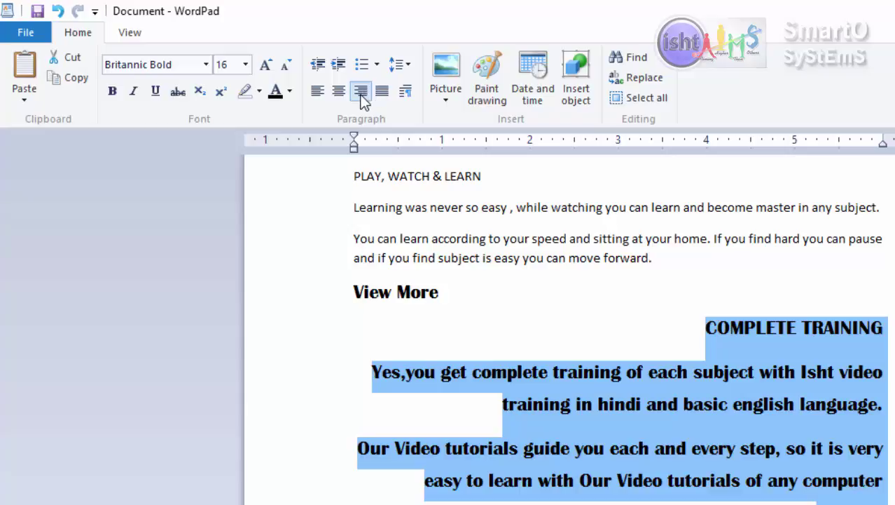
{"action": "left_click", "coordinate": [339, 92]}
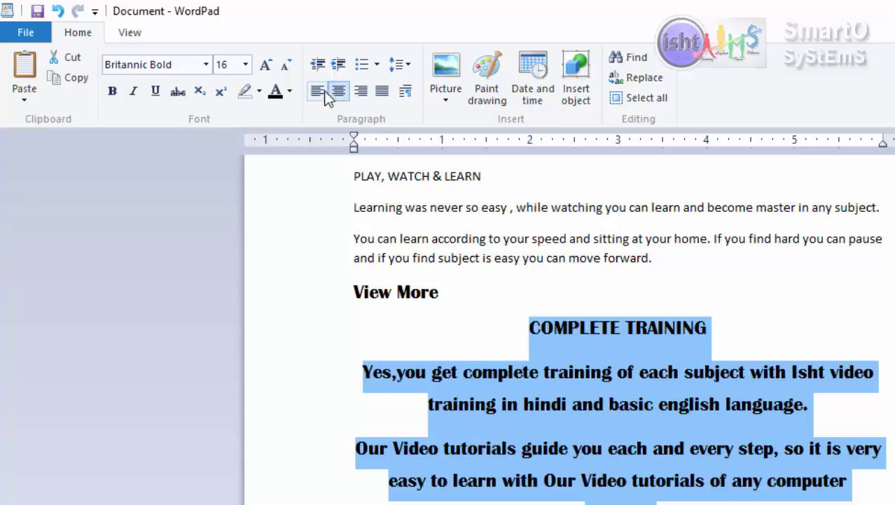
{"action": "left_click", "coordinate": [321, 95]}
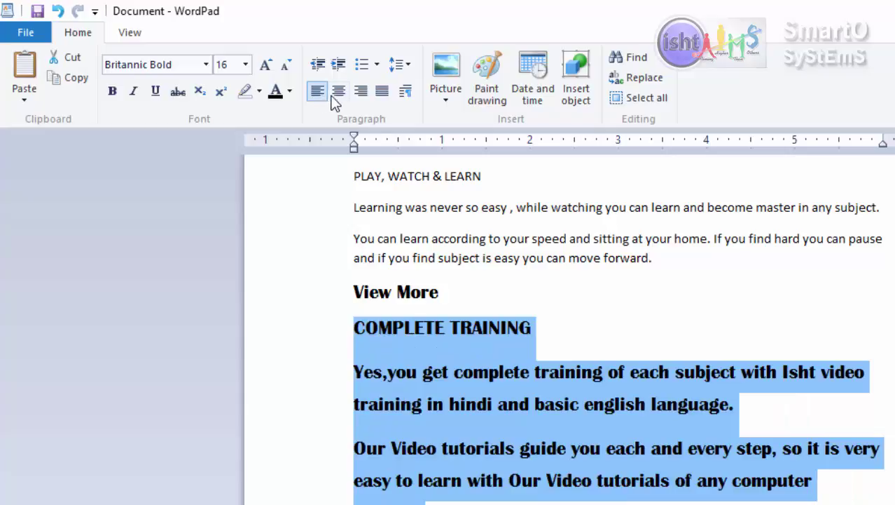
Justify the selected paragraphs, switch them back to left alignment for comparison, and justify them again.
{"action": "left_click", "coordinate": [382, 90]}
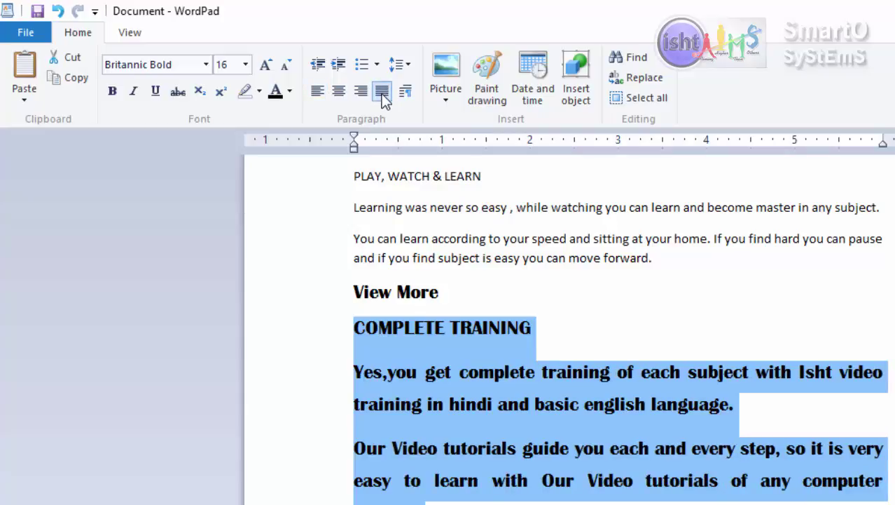
{"action": "left_click", "coordinate": [320, 94]}
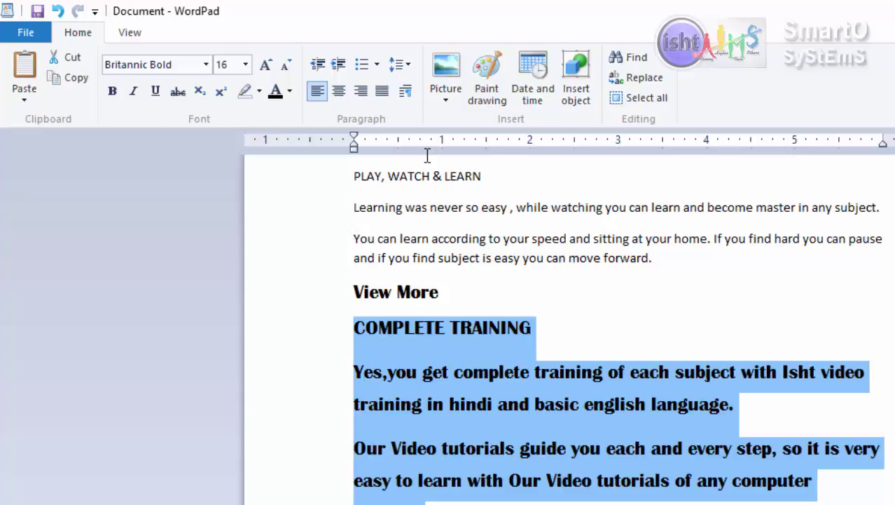
{"action": "left_click", "coordinate": [385, 91]}
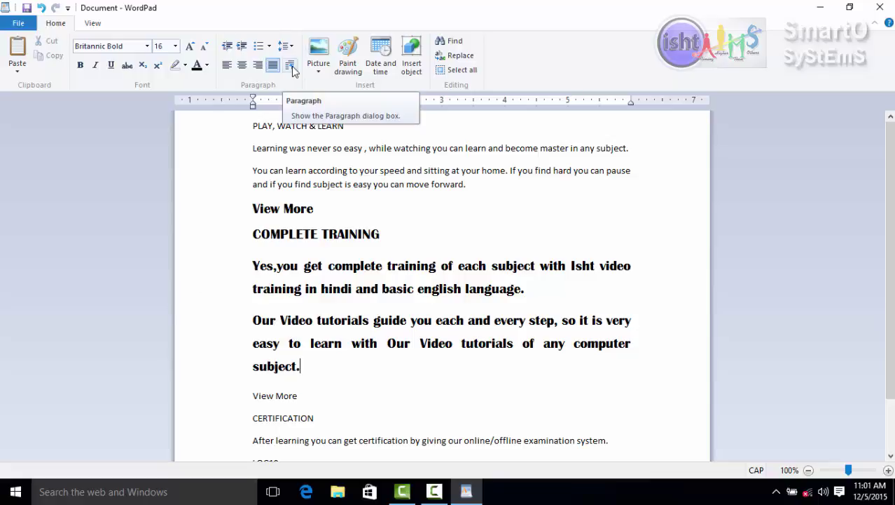
Select the View More heading through the Our Video tutorials paragraph, and enter indents of 2" left, 1" right and 2" first line.
{"action": "left_click_drag", "start_coordinate": [314, 370], "coordinate": [224, 244]}
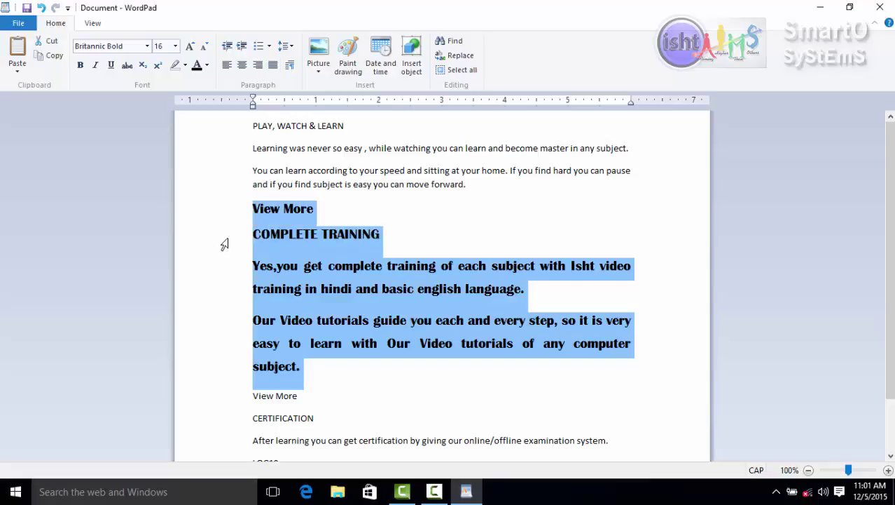
{"action": "left_click", "coordinate": [290, 66]}
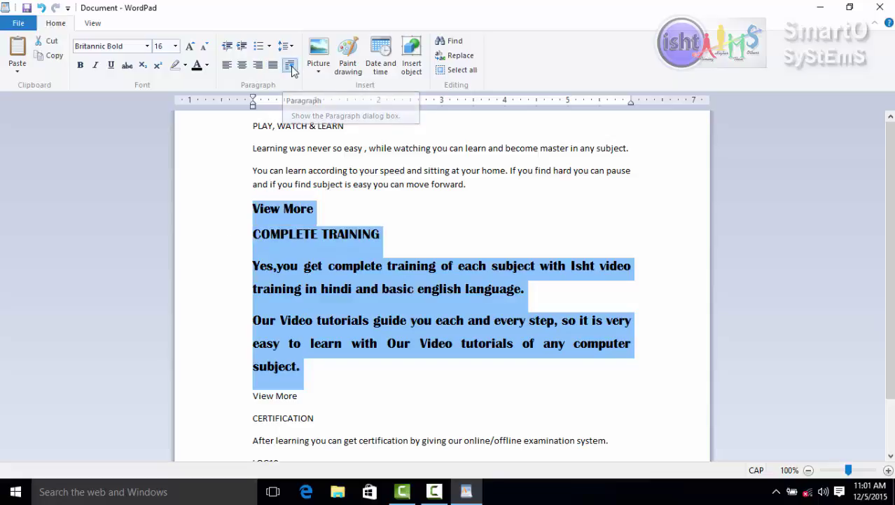
{"action": "left_click_drag", "start_coordinate": [404, 127], "coordinate": [530, 108]}
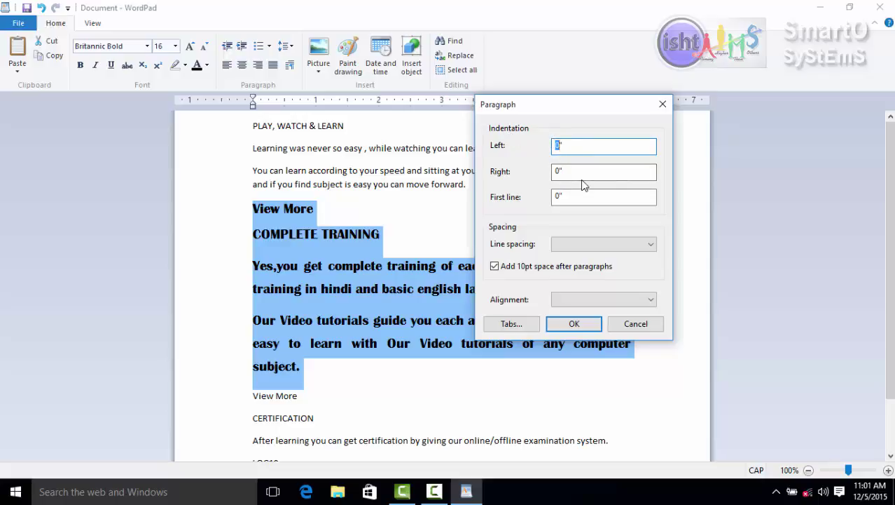
{"action": "type", "text": "2"}
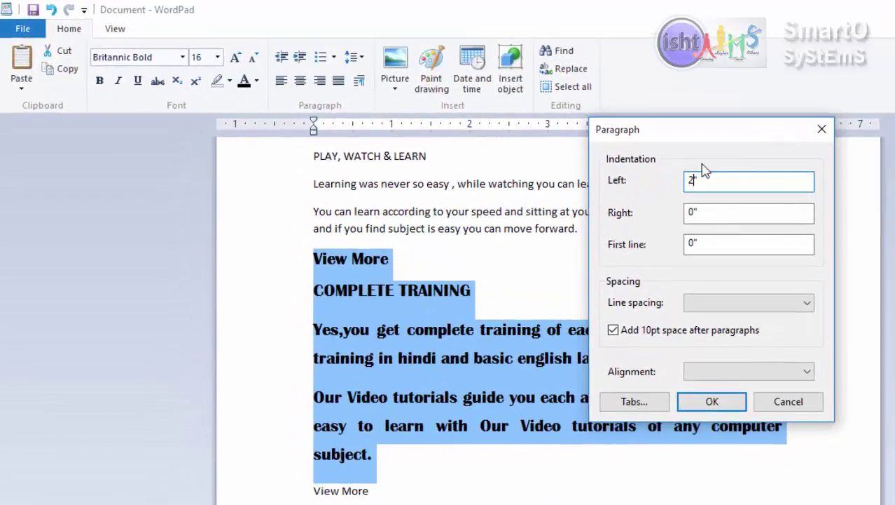
{"action": "left_click", "coordinate": [691, 213]}
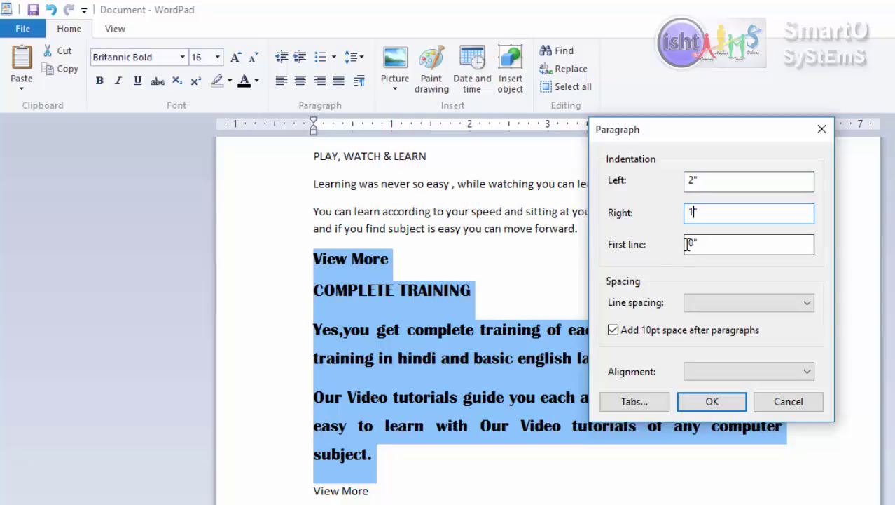
{"action": "left_click", "coordinate": [690, 244]}
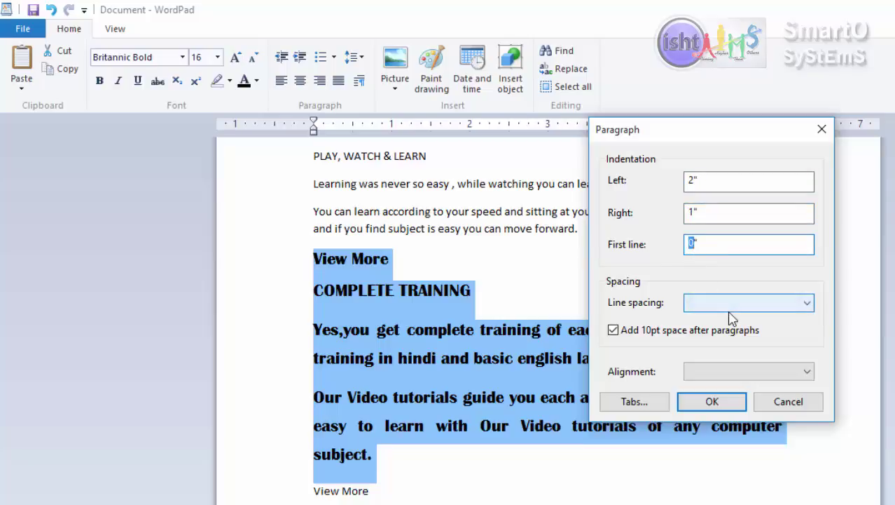
{"action": "type", "text": "2"}
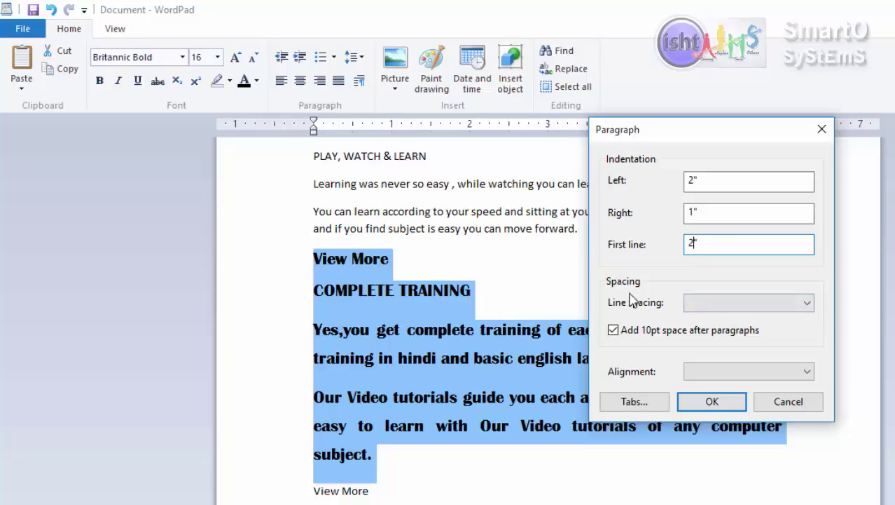
Set the selected paragraphs' line spacing to 1.50 and alignment to Left, apply the paragraph settings, and review the reformatted text.
{"action": "left_click", "coordinate": [745, 310]}
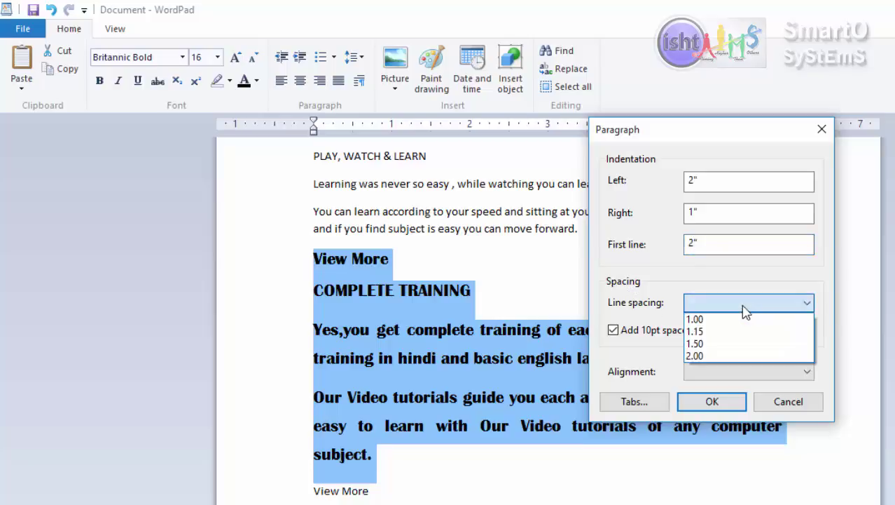
{"action": "left_click", "coordinate": [721, 342]}
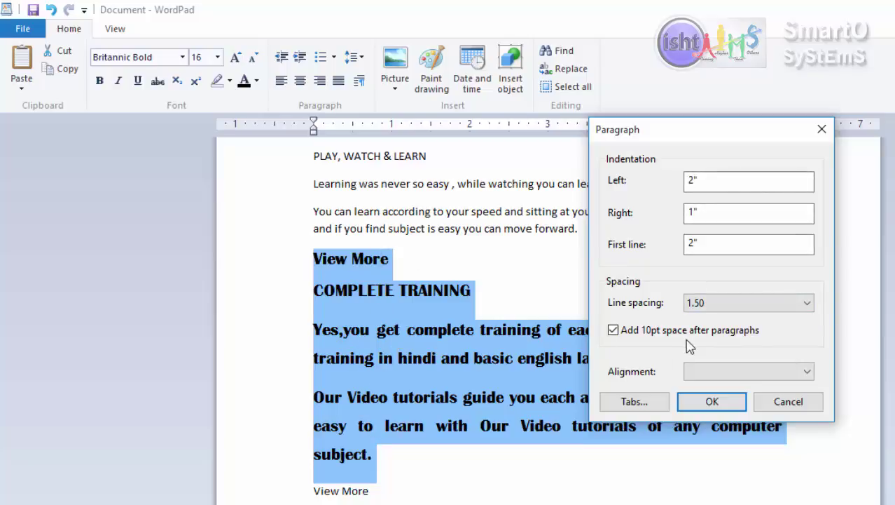
{"action": "left_click", "coordinate": [734, 371]}
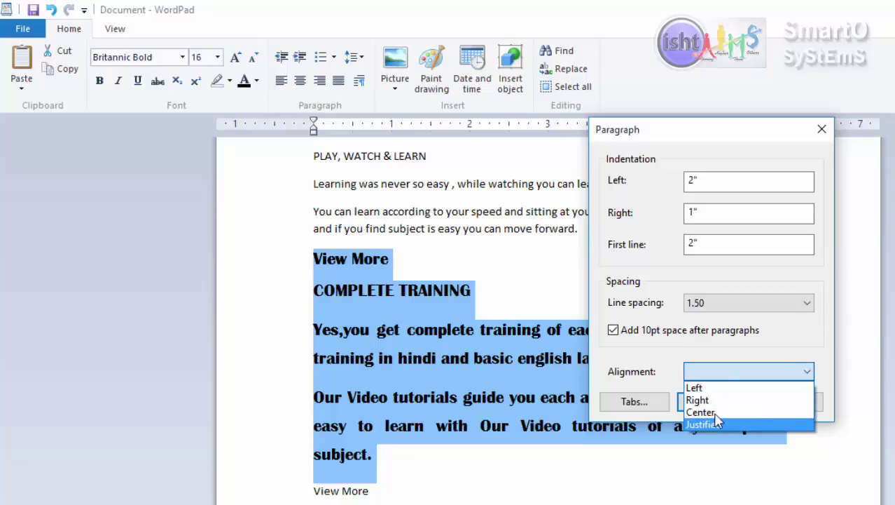
{"action": "left_click", "coordinate": [718, 398]}
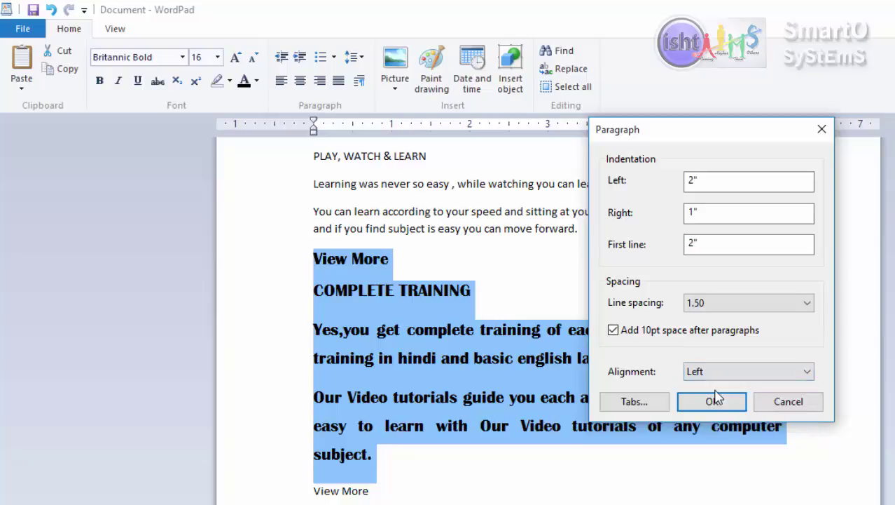
{"action": "left_click", "coordinate": [711, 400]}
{"action": "scroll", "coordinate": [595, 407], "scroll_direction": "down", "scroll_amount": 3}
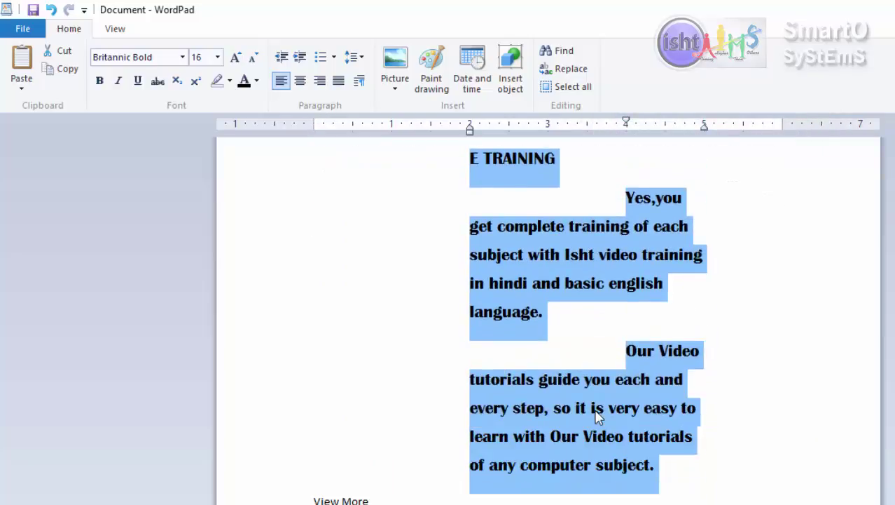
{"action": "scroll", "coordinate": [600, 419], "scroll_direction": "up", "scroll_amount": 3}
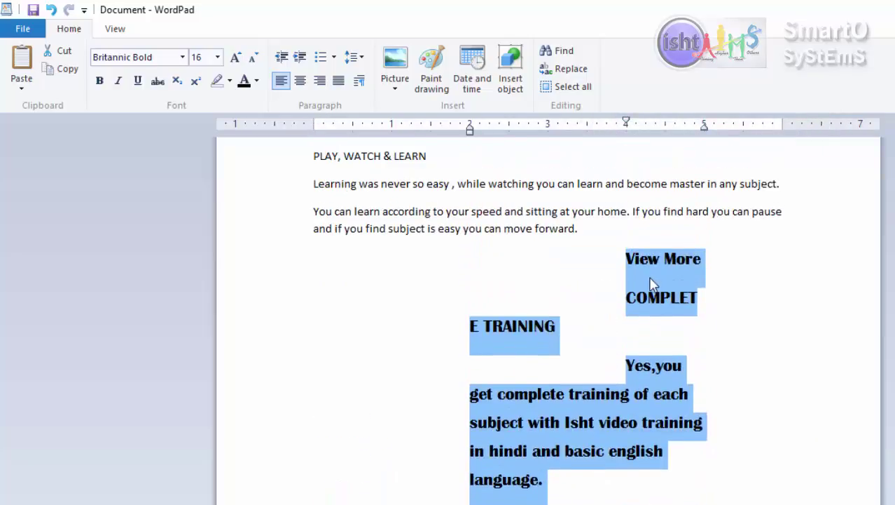
{"action": "scroll", "coordinate": [647, 443], "scroll_direction": "down", "scroll_amount": 3}
{"action": "scroll", "coordinate": [648, 438], "scroll_direction": "up", "scroll_amount": 1}
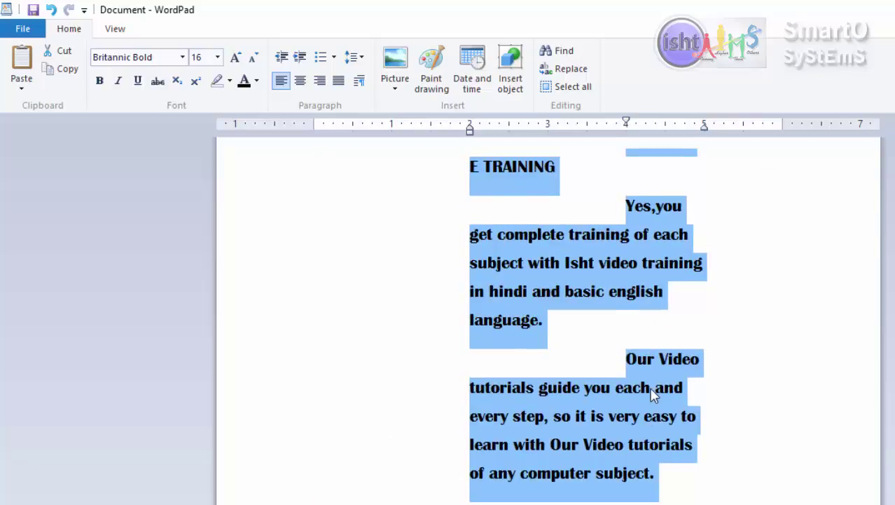
{"action": "scroll", "coordinate": [655, 387], "scroll_direction": "up", "scroll_amount": 1}
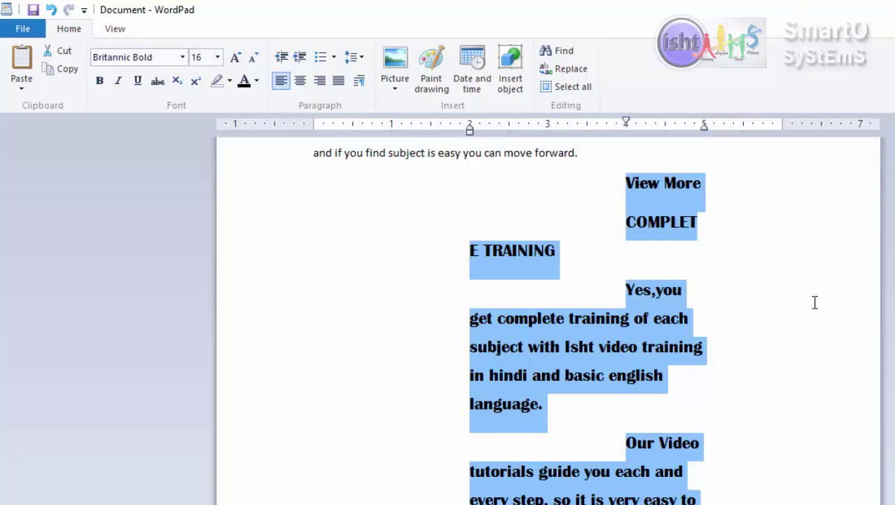
Undo the paragraph settings and the preceding alignment changes back to the centered state.
{"action": "key", "text": "ctrl+z"}
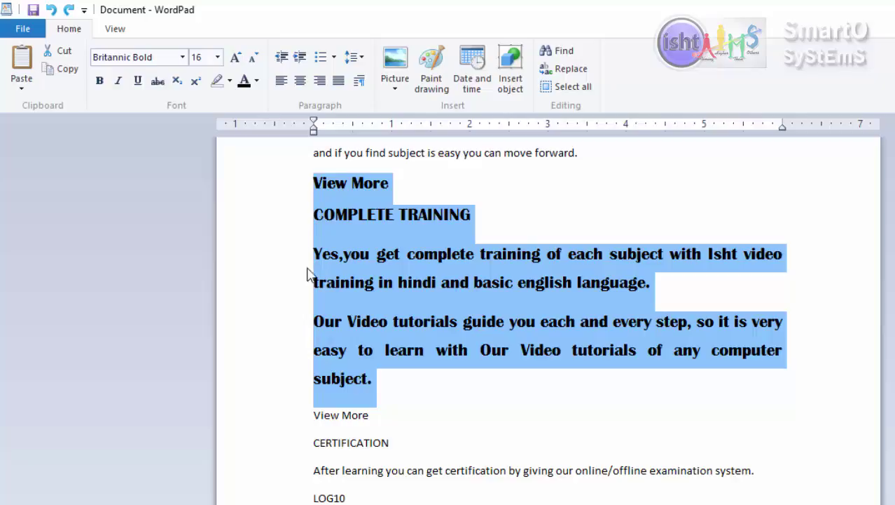
{"action": "left_click", "coordinate": [51, 11]}
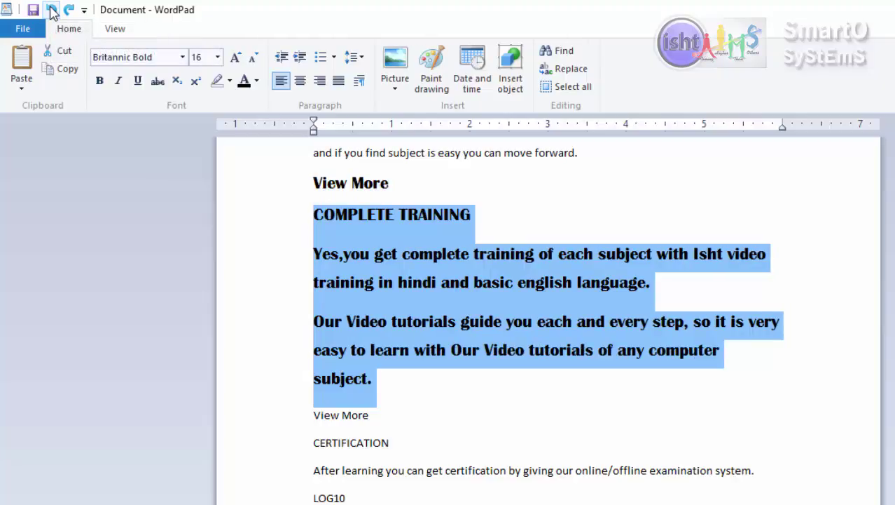
{"action": "left_click", "coordinate": [51, 10]}
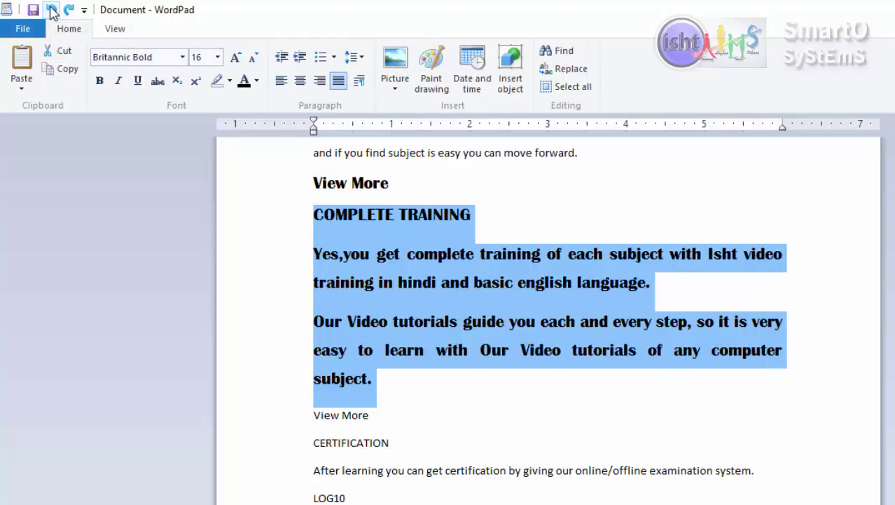
{"action": "left_click", "coordinate": [51, 11]}
{"action": "left_click", "coordinate": [51, 11]}
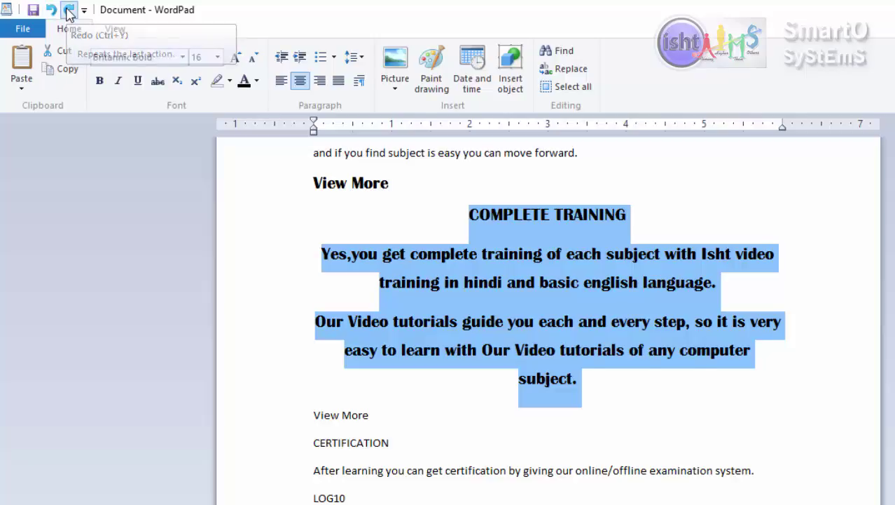
Redo the undone alignment changes and paragraph settings, and undo the paragraph settings once more.
{"action": "left_click", "coordinate": [69, 12]}
{"action": "left_click", "coordinate": [69, 12]}
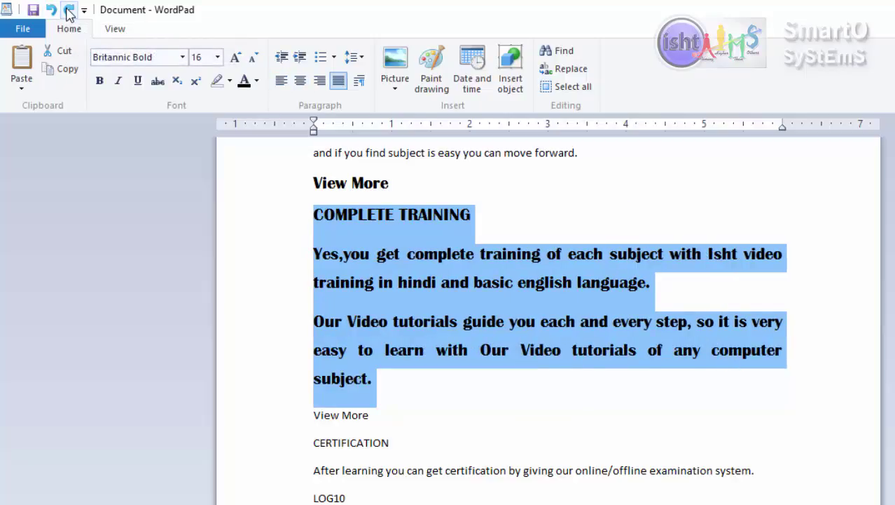
{"action": "left_click", "coordinate": [69, 12]}
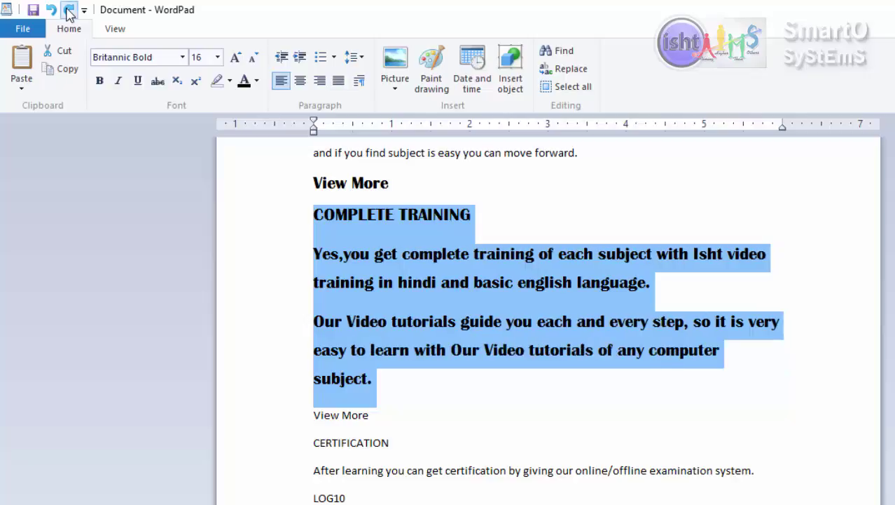
{"action": "left_click", "coordinate": [69, 12]}
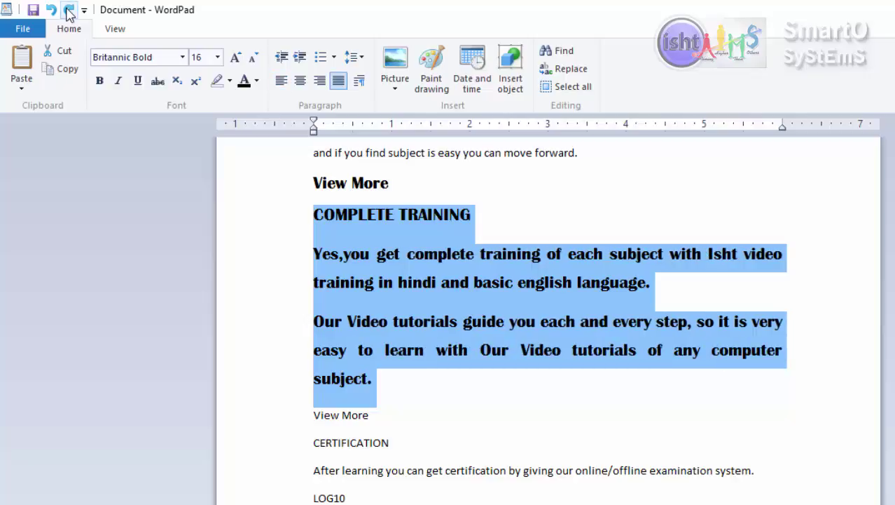
{"action": "left_click", "coordinate": [68, 11]}
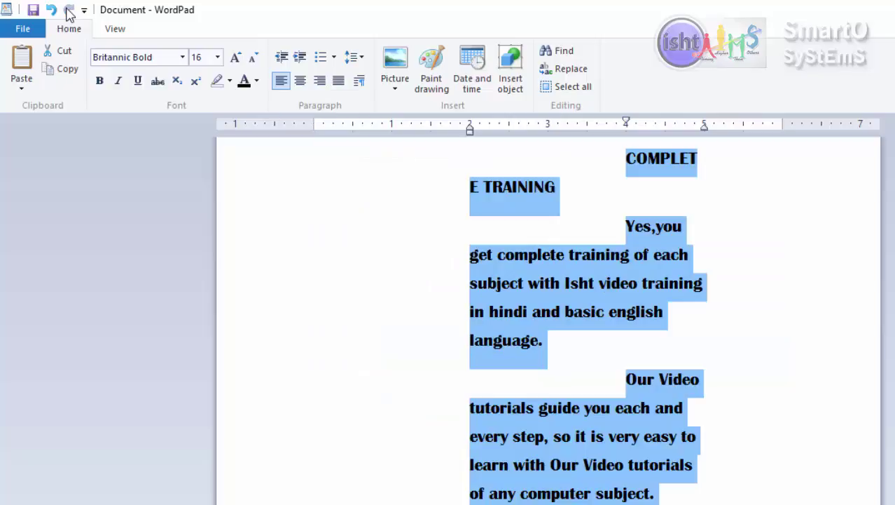
{"action": "left_click", "coordinate": [55, 11]}
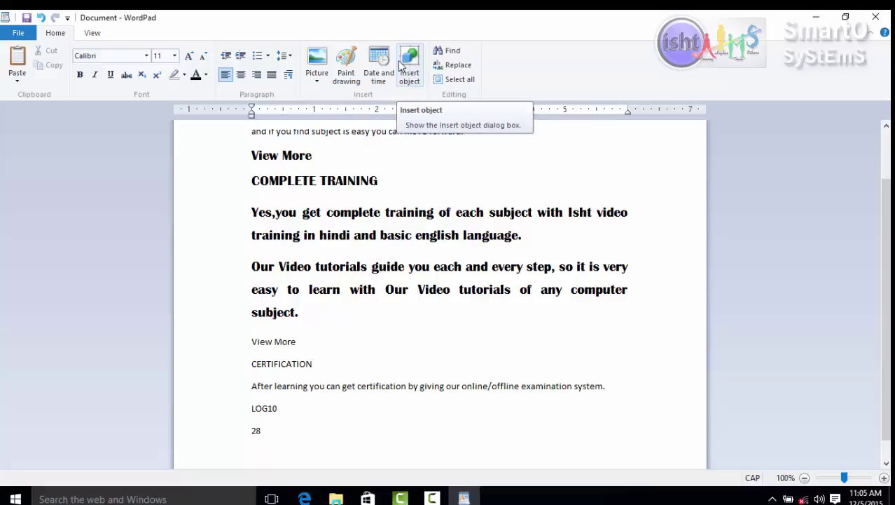
Insert the STAR THREE picture from the Pictures folder below the 28 line.
{"action": "left_click", "coordinate": [316, 61]}
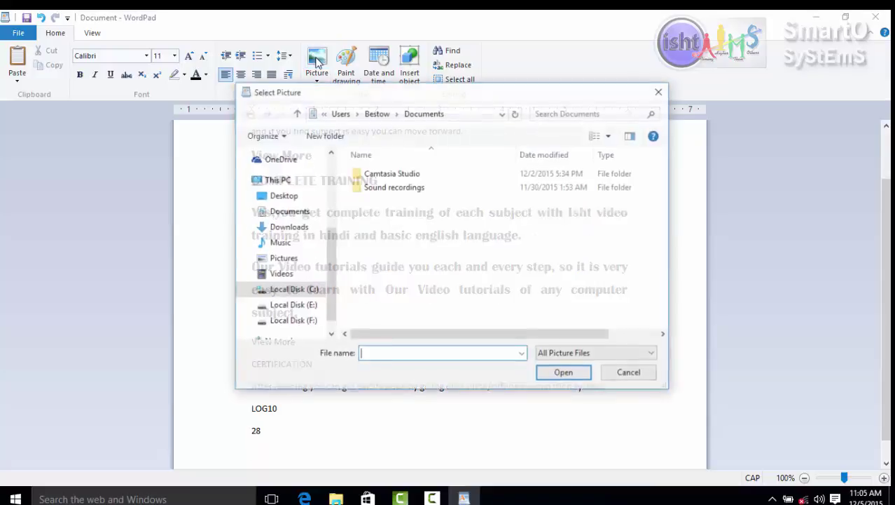
{"action": "left_click", "coordinate": [289, 264]}
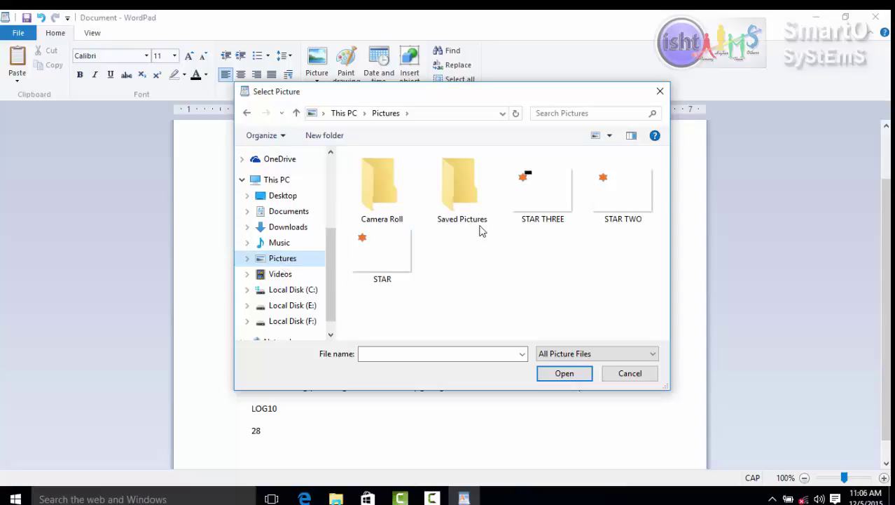
{"action": "left_click", "coordinate": [531, 201]}
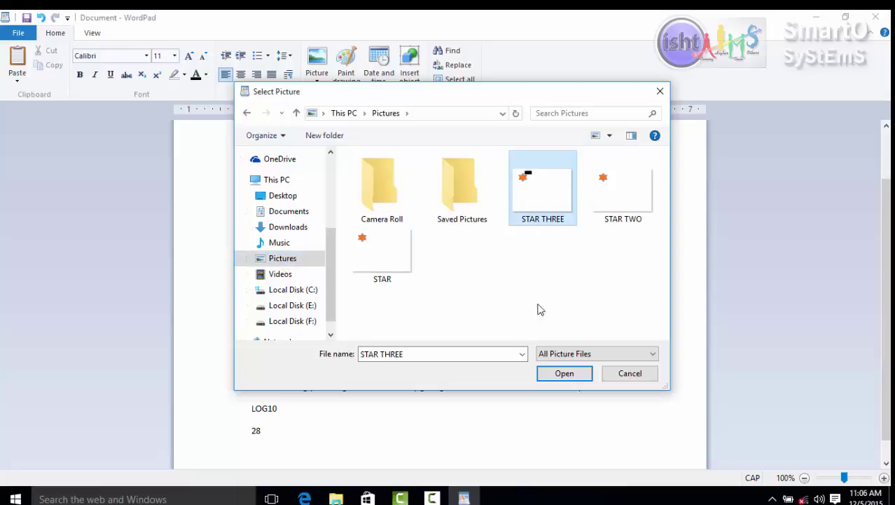
{"action": "left_click", "coordinate": [569, 373]}
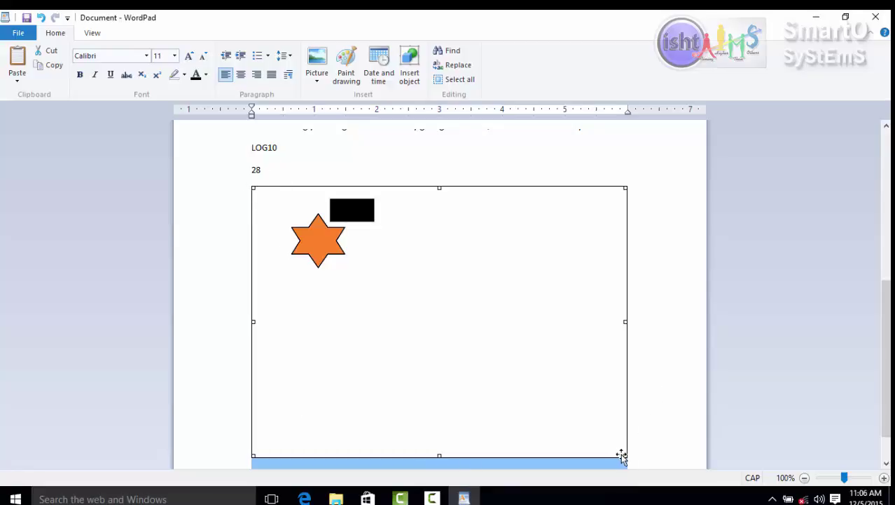
Try shrinking the inserted picture and stretching it to about 5.4 inches wide, and delete it from the document.
{"action": "left_click_drag", "start_coordinate": [625, 455], "coordinate": [527, 385]}
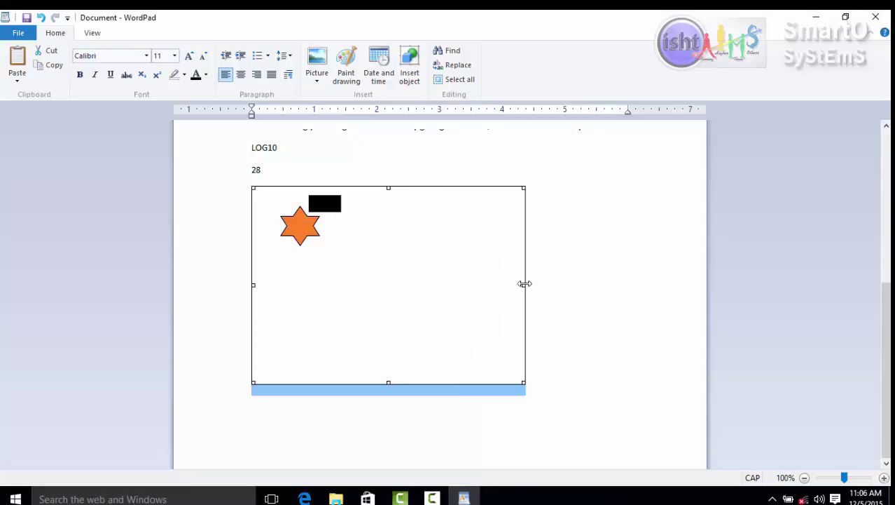
{"action": "left_click_drag", "start_coordinate": [525, 283], "coordinate": [590, 282]}
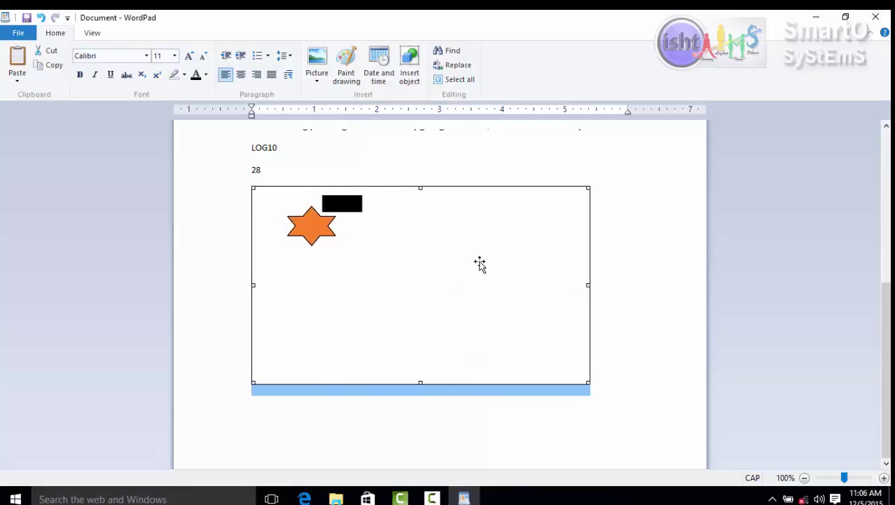
{"action": "left_click", "coordinate": [629, 251]}
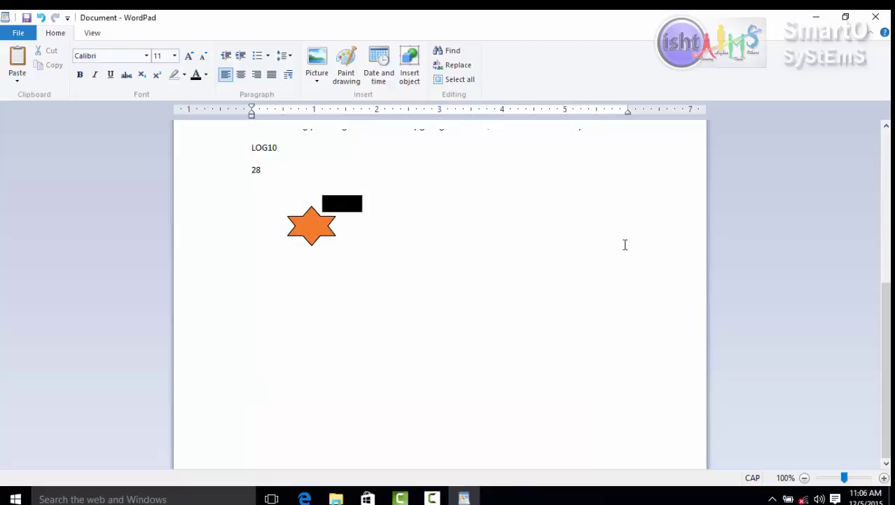
{"action": "left_click", "coordinate": [430, 257]}
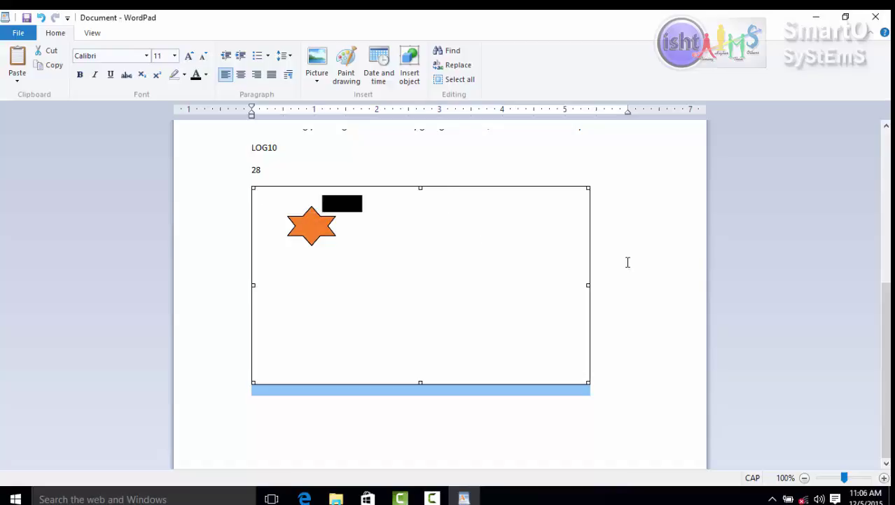
{"action": "key", "text": "Delete"}
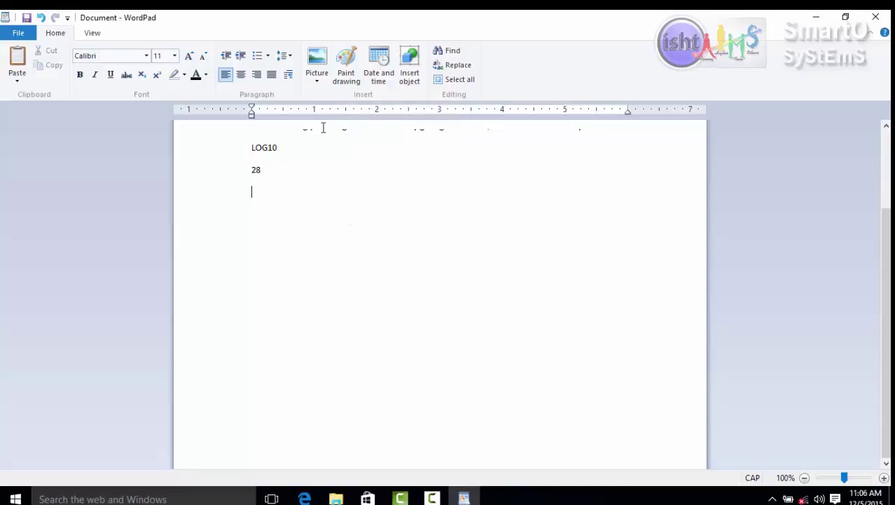
Insert a blank Paint drawing below the 28 line, and minimize Paint to return to the WordPad document.
{"action": "left_click", "coordinate": [348, 77]}
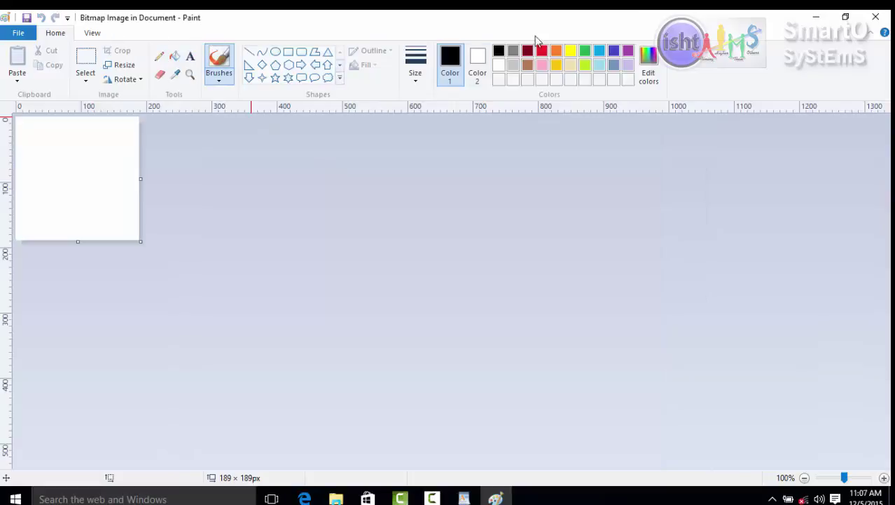
{"action": "left_click", "coordinate": [815, 18]}
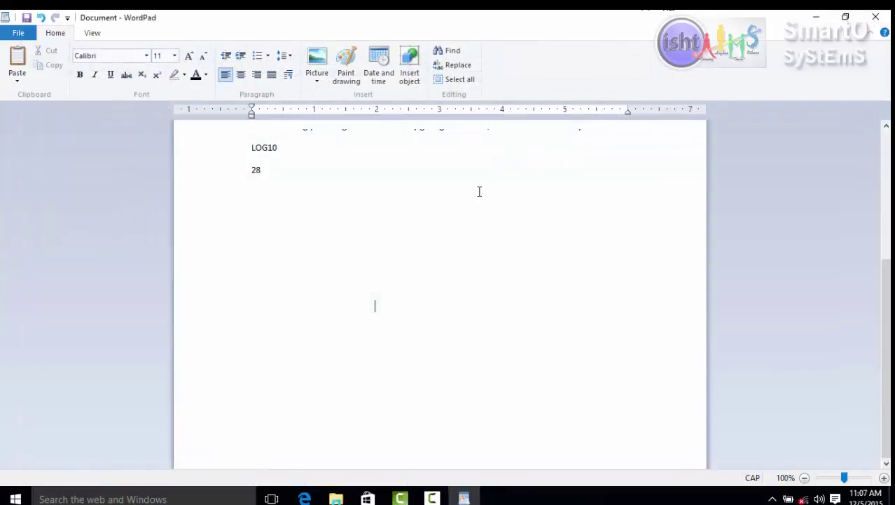
Insert a new Paint drawing below the 28 line and draw a five-point star about 132 × 130 px on its canvas.
{"action": "left_click", "coordinate": [352, 73]}
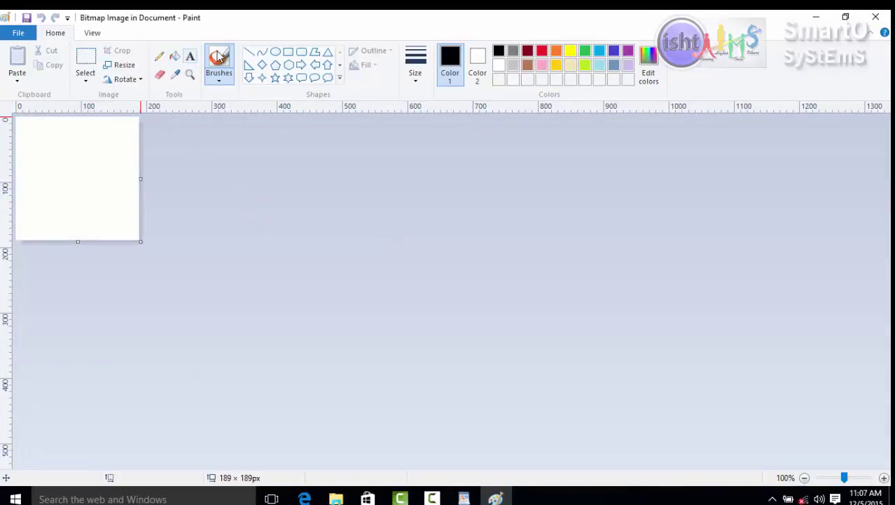
{"action": "left_click", "coordinate": [274, 77]}
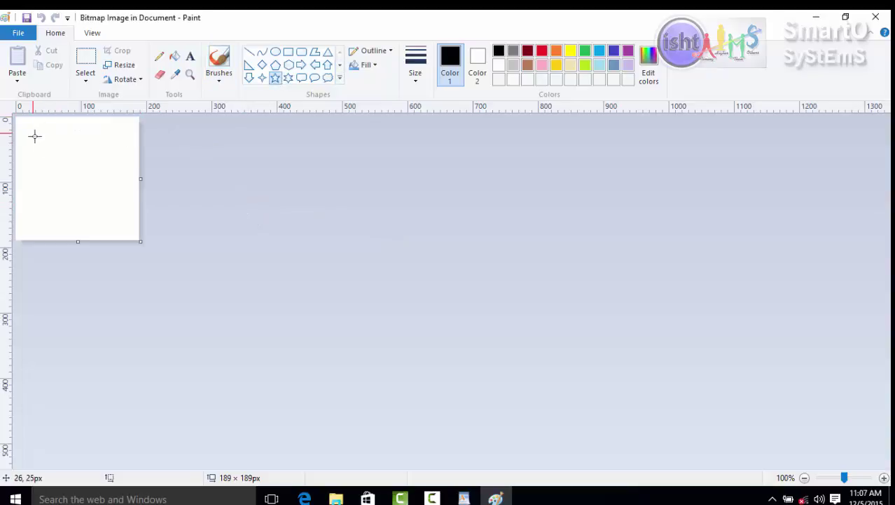
{"action": "left_click_drag", "start_coordinate": [33, 134], "coordinate": [119, 219]}
Fill the star with red and close Paint to place the drawing in the WordPad document.
{"action": "left_click", "coordinate": [176, 59]}
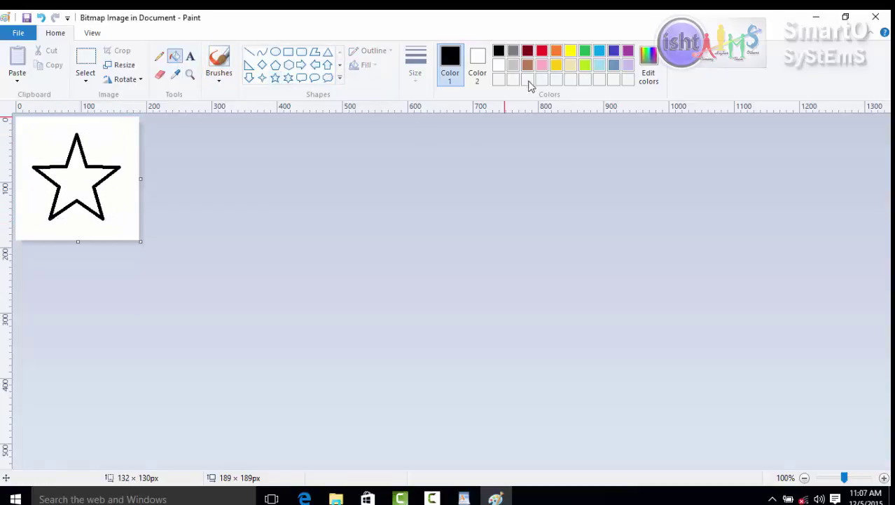
{"action": "left_click", "coordinate": [542, 52]}
{"action": "left_click", "coordinate": [82, 166]}
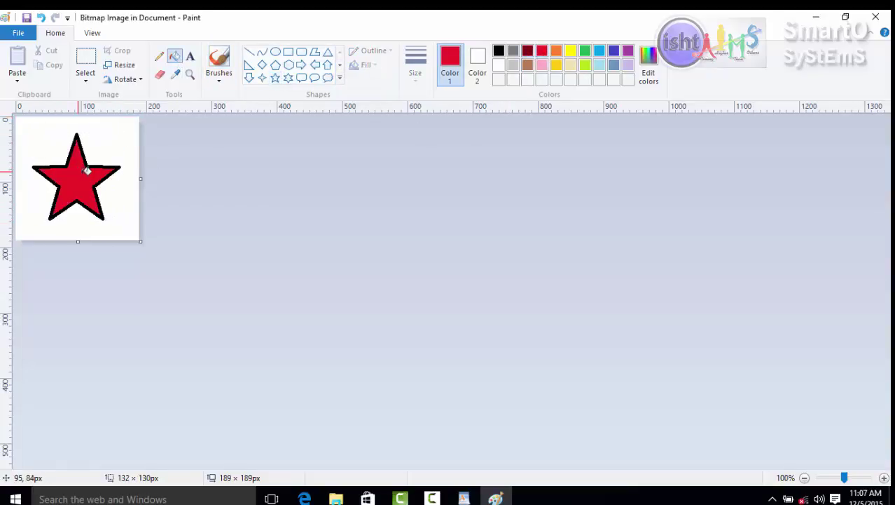
{"action": "left_click", "coordinate": [876, 17]}
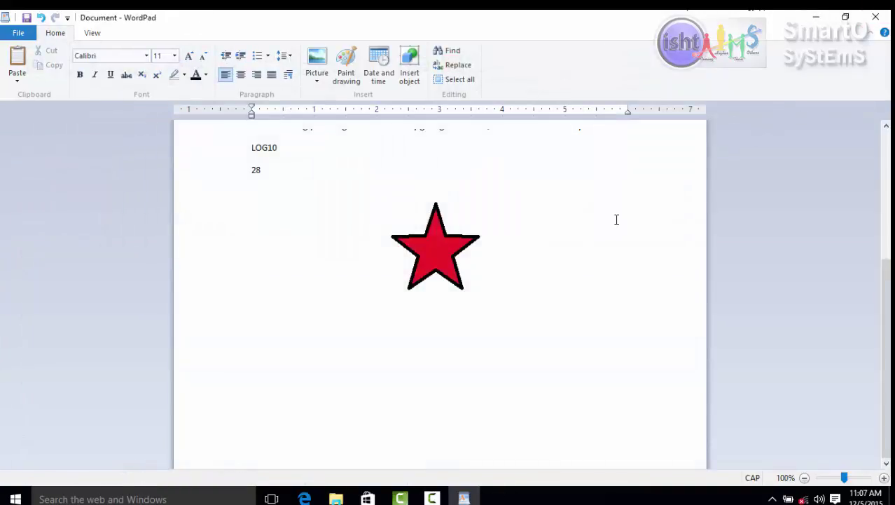
Try resizing the star drawing proportionally in the document from its lower-left corner, and deselect it.
{"action": "left_click", "coordinate": [423, 255]}
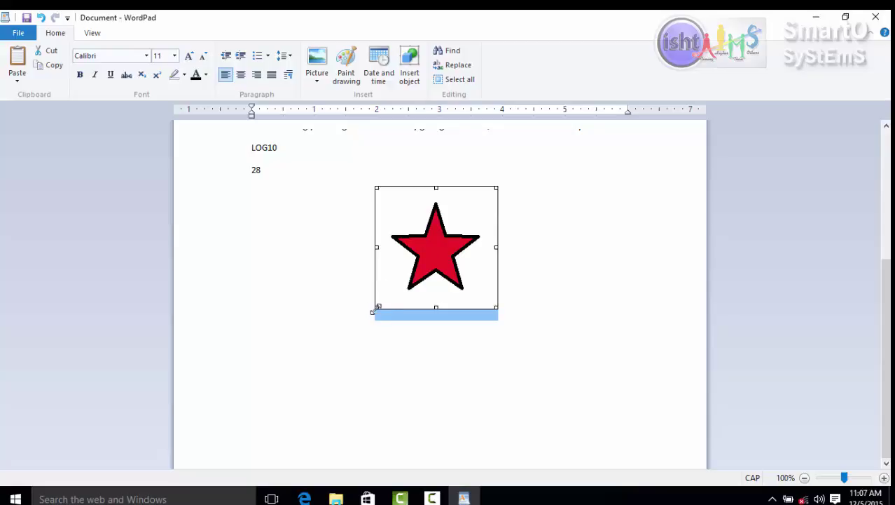
{"action": "left_click_drag", "start_coordinate": [376, 307], "coordinate": [346, 325]}
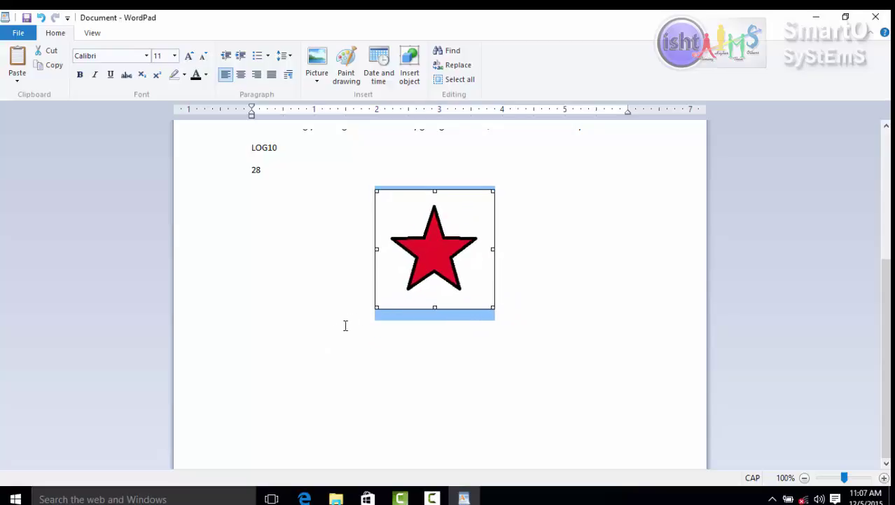
{"action": "left_click", "coordinate": [605, 234]}
Reopen the embedded star drawing in Paint, return to the document without editing it, and delete the drawing.
{"action": "left_click", "coordinate": [449, 246]}
{"action": "double_click", "coordinate": [448, 247]}
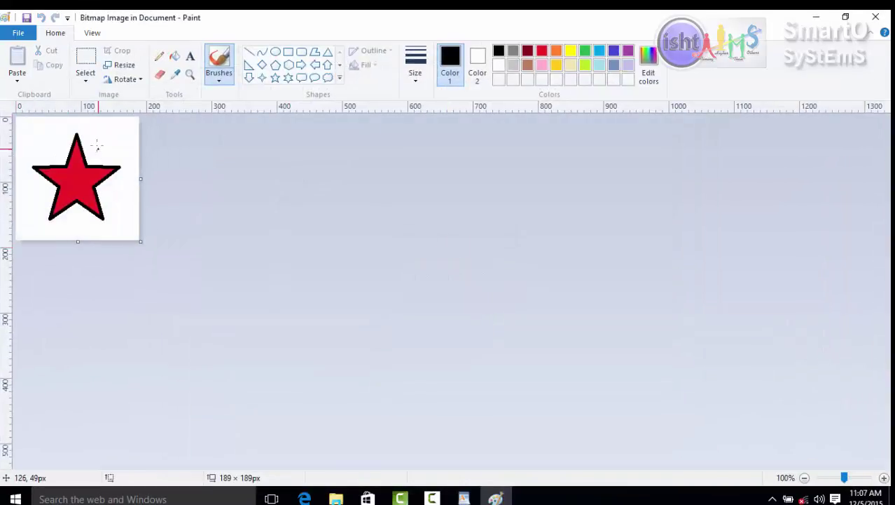
{"action": "left_click", "coordinate": [875, 17]}
{"action": "left_click", "coordinate": [516, 286]}
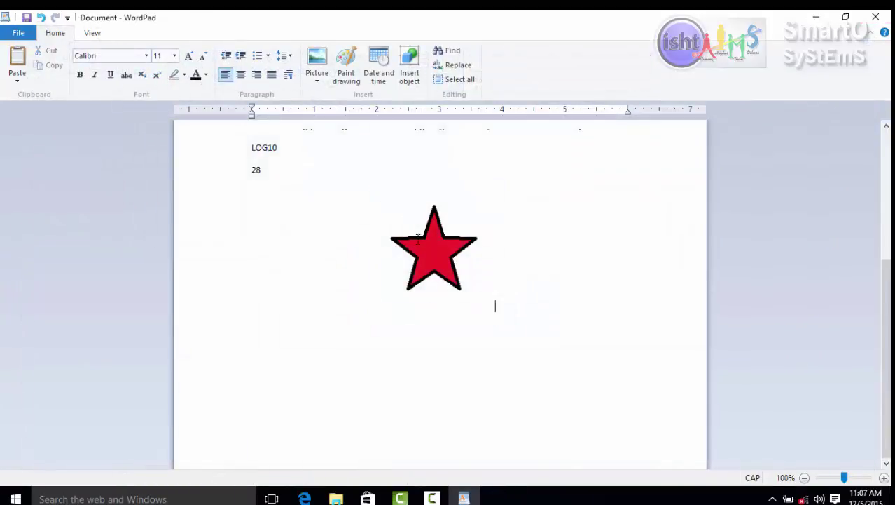
{"action": "left_click", "coordinate": [450, 247]}
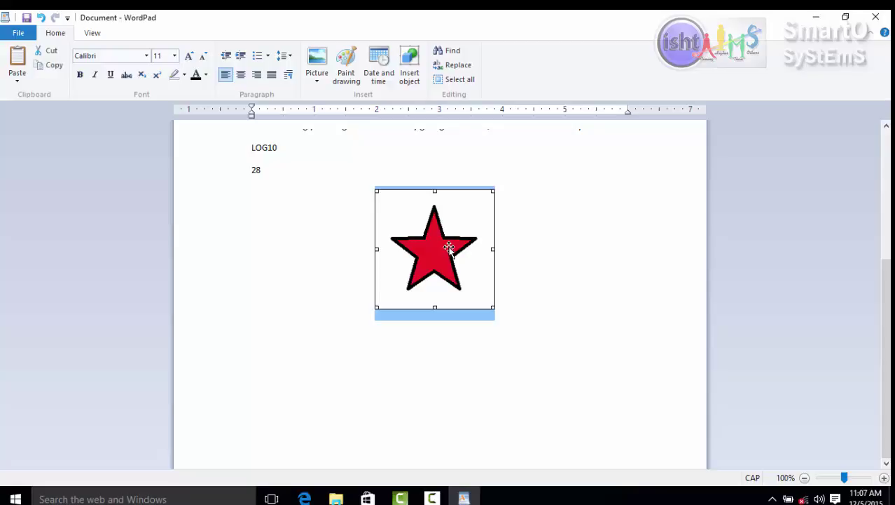
{"action": "key", "text": "Delete"}
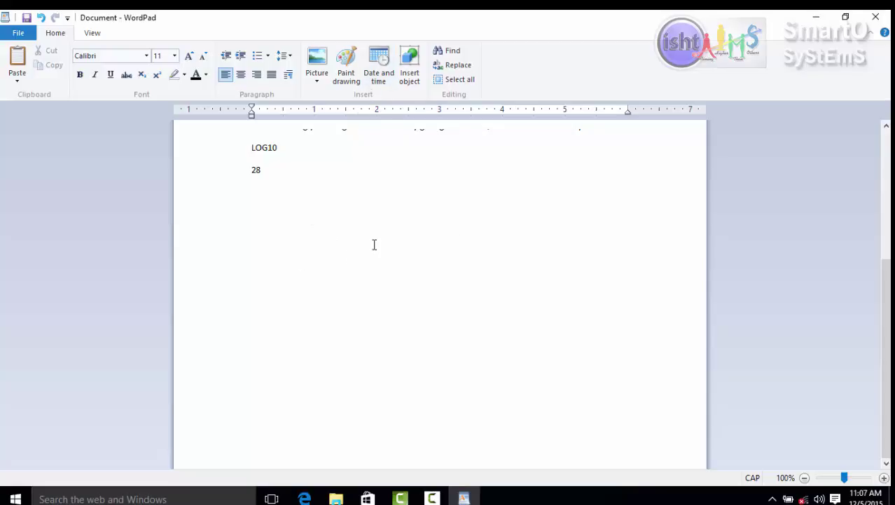
Insert the current date below the 28 line in the format Saturday, December 5, 2015.
{"action": "left_click", "coordinate": [381, 61]}
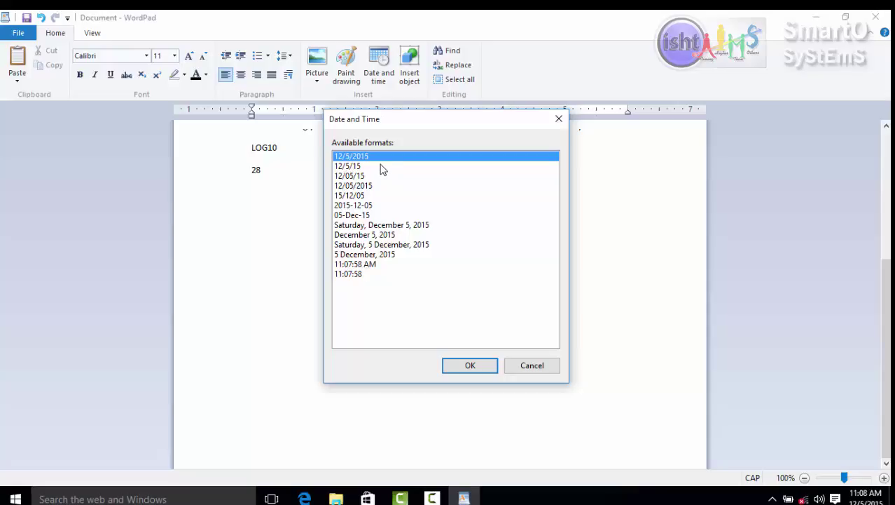
{"action": "left_click", "coordinate": [375, 225]}
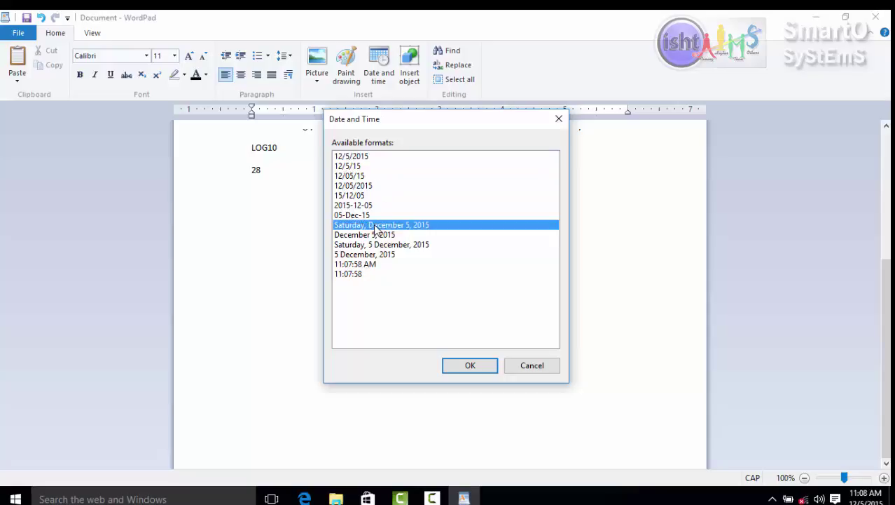
{"action": "left_click", "coordinate": [470, 365]}
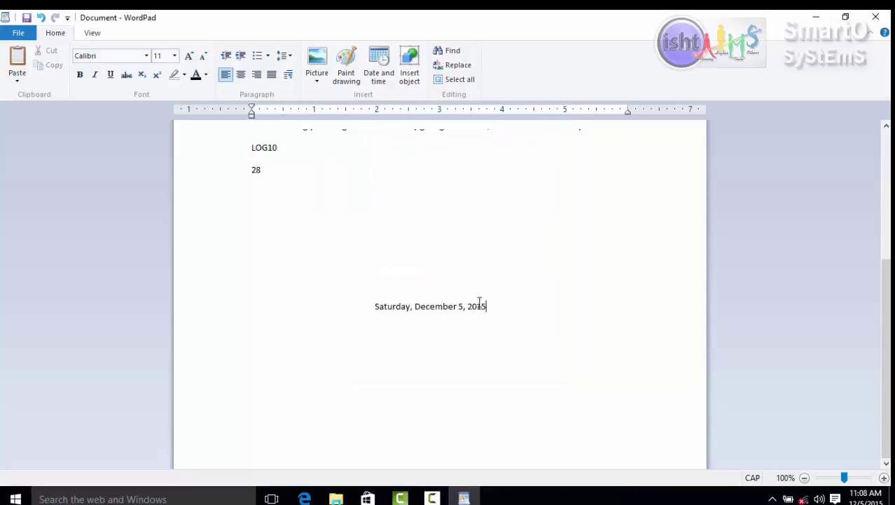
{"action": "left_click_drag", "start_coordinate": [487, 306], "coordinate": [374, 306]}
{"action": "left_click", "coordinate": [505, 348]}
Insert a new Microsoft Excel Worksheet object after the date line.
{"action": "left_click", "coordinate": [488, 311]}
{"action": "left_click", "coordinate": [415, 77]}
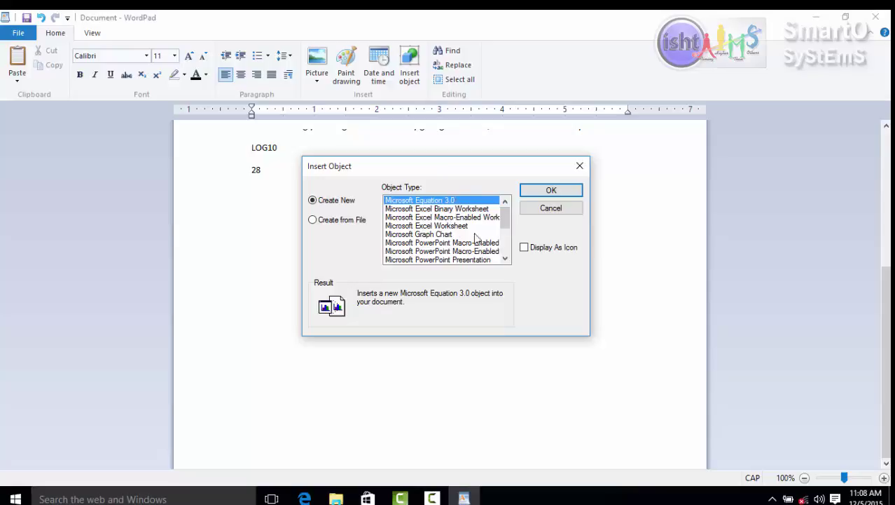
{"action": "mouse_move", "coordinate": [506, 220]}
{"action": "left_mouse_down"}
{"action": "mouse_move", "coordinate": [515, 249]}
{"action": "mouse_move", "coordinate": [508, 211]}
{"action": "left_mouse_up"}
{"action": "left_click", "coordinate": [465, 227]}
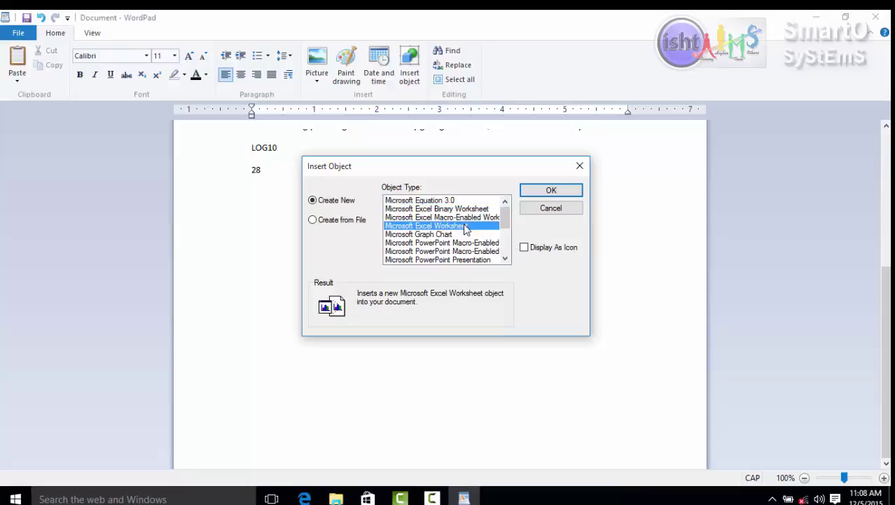
{"action": "left_click", "coordinate": [530, 190]}
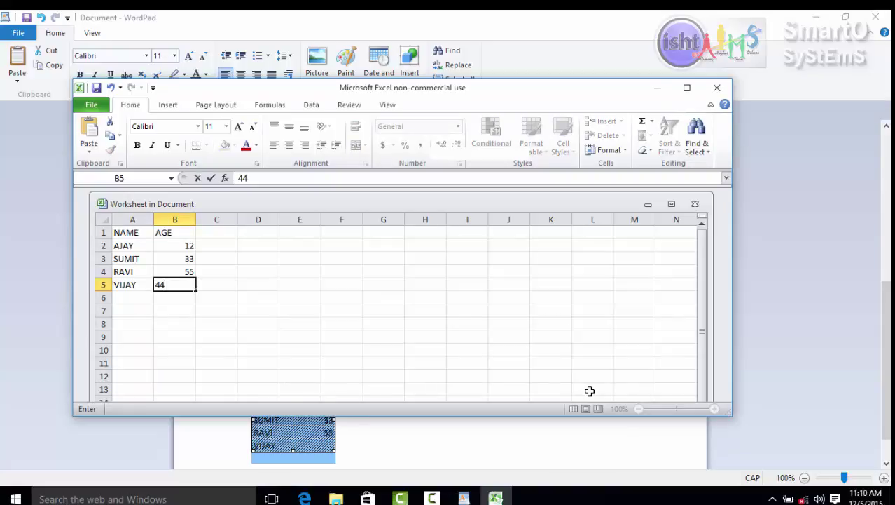
Complete the worksheet's NAME and AGE table with age 44 in cell B5, and close Excel to return to the document.
{"action": "key", "text": "Return"}
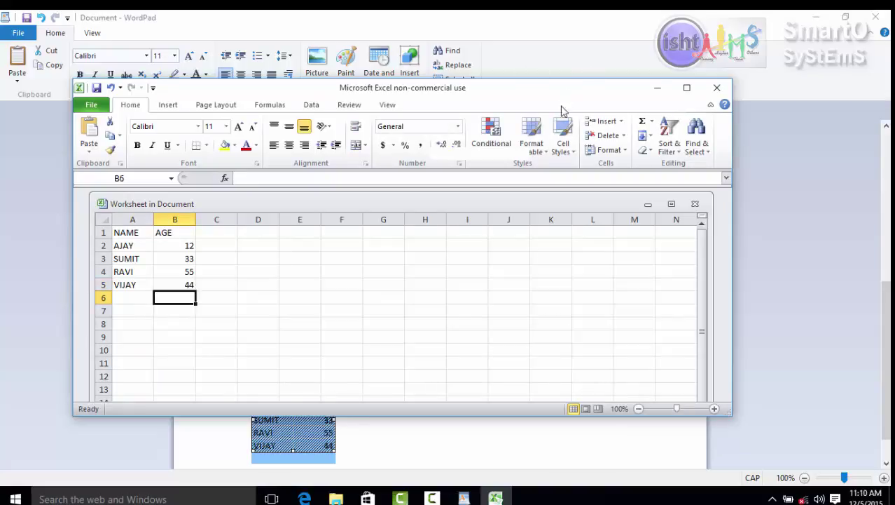
{"action": "left_click", "coordinate": [717, 88]}
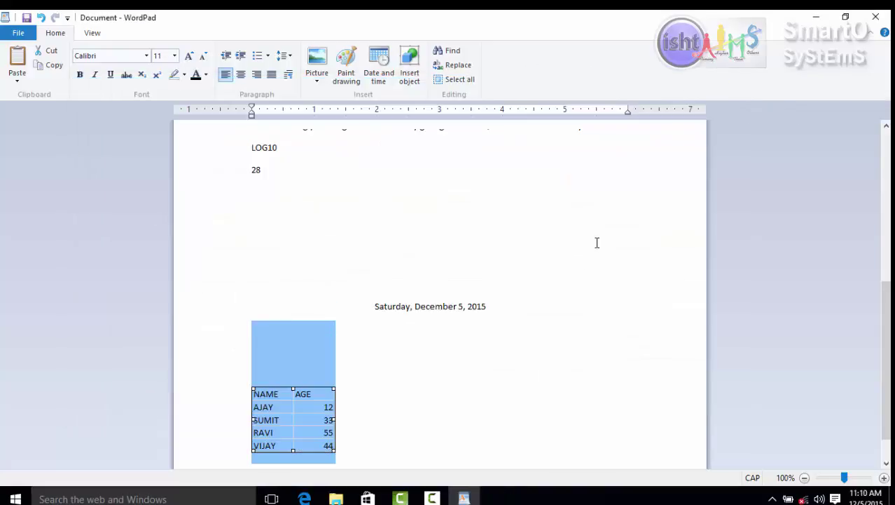
{"action": "left_click", "coordinate": [394, 348]}
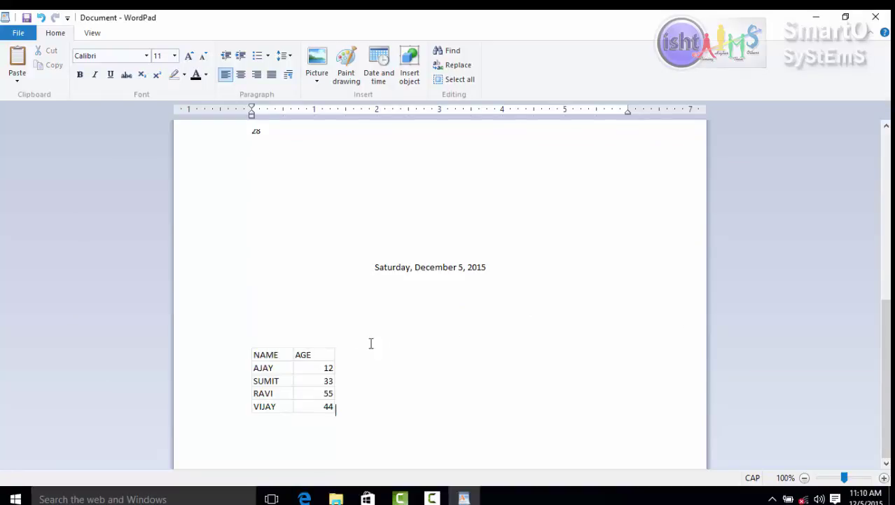
Reopen the embedded worksheet, set the age in cell B3 to 45, and return to the document.
{"action": "double_click", "coordinate": [316, 366]}
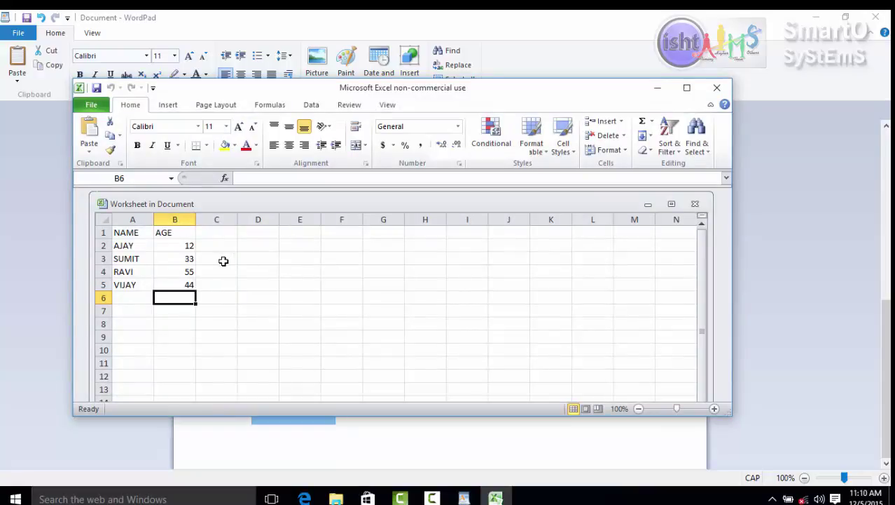
{"action": "left_click", "coordinate": [162, 256]}
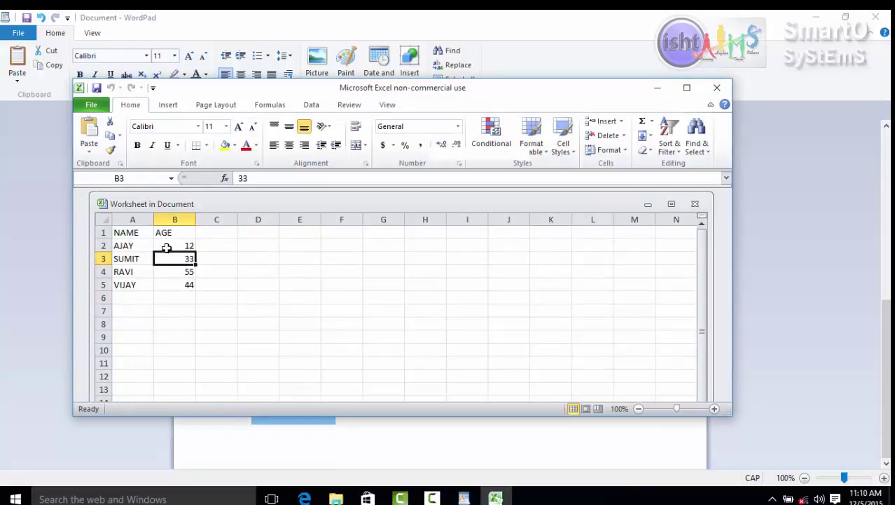
{"action": "type", "text": "45"}
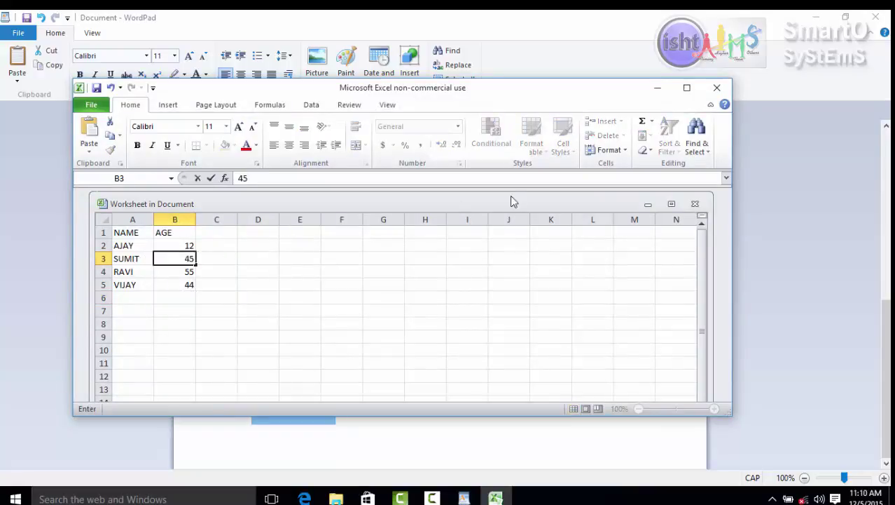
{"action": "left_click", "coordinate": [717, 87]}
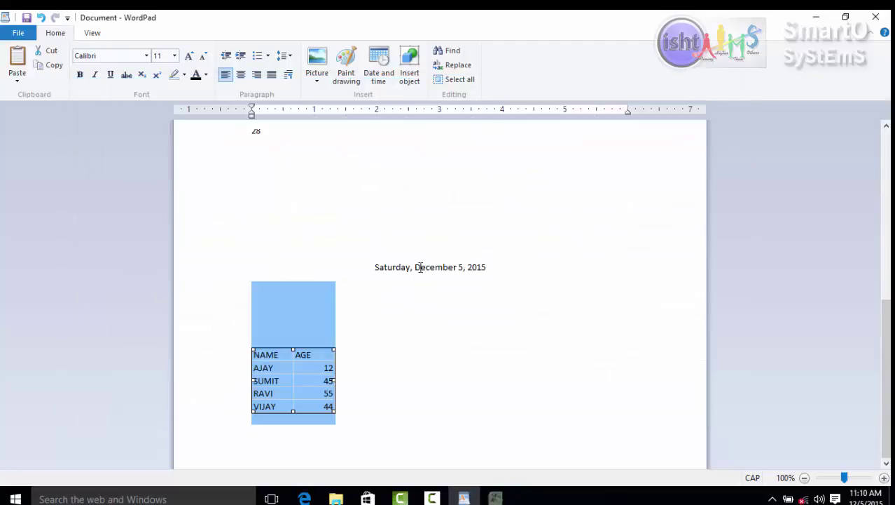
{"action": "left_click", "coordinate": [373, 330]}
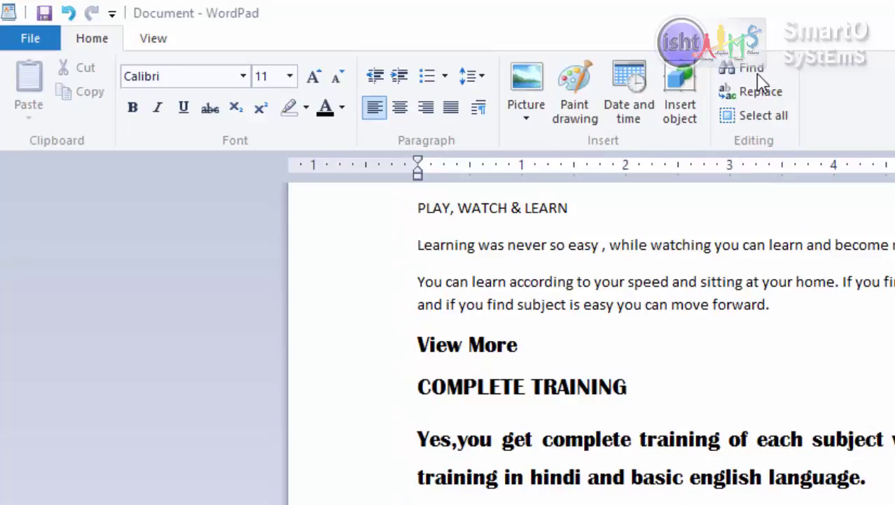
Search the document for PLAY, stepping through every match until the whole document has been searched.
{"action": "left_click", "coordinate": [756, 70]}
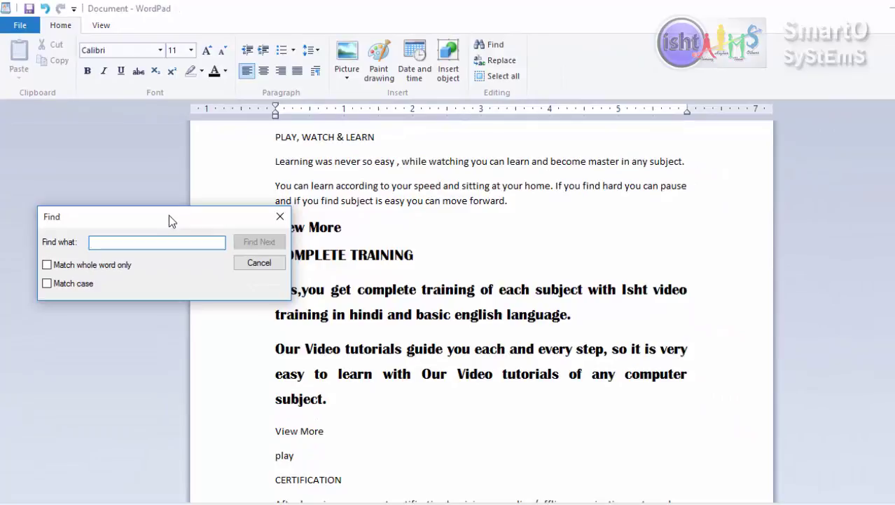
{"action": "left_click_drag", "start_coordinate": [168, 215], "coordinate": [720, 181]}
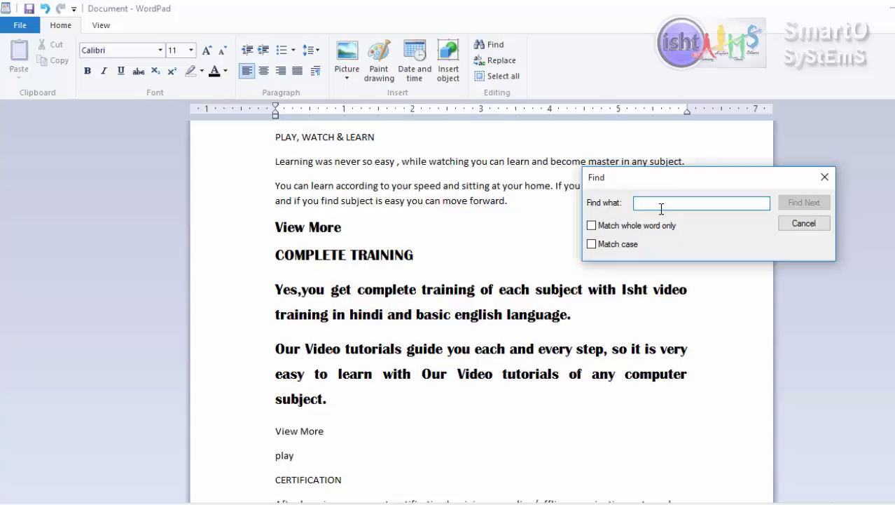
{"action": "type", "text": "PLAY"}
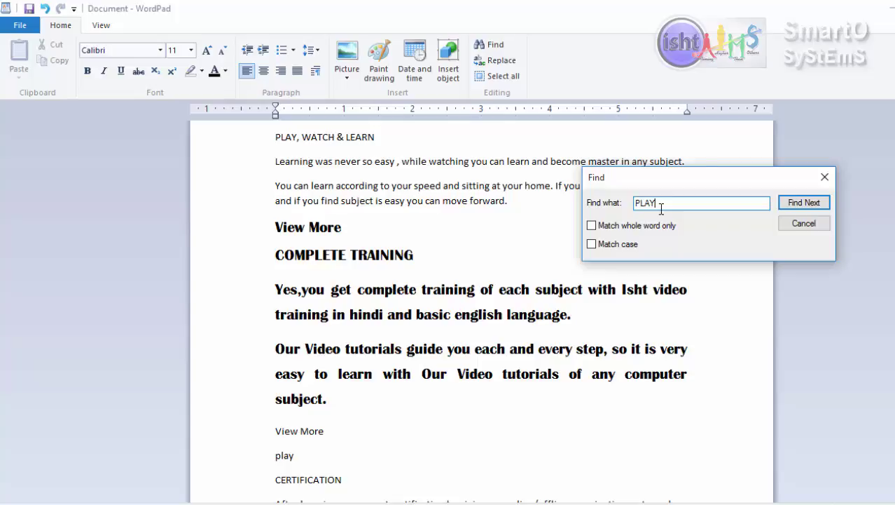
{"action": "left_click", "coordinate": [804, 204]}
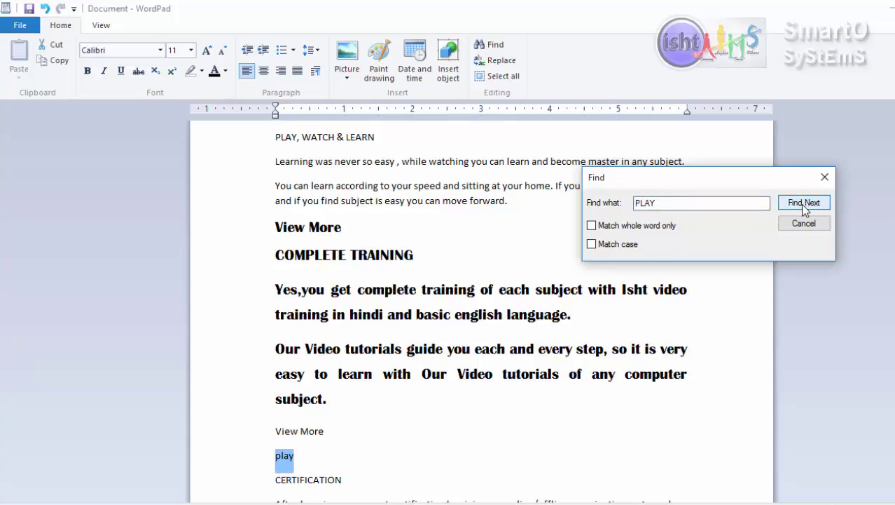
{"action": "left_click", "coordinate": [803, 203]}
{"action": "left_click", "coordinate": [804, 204]}
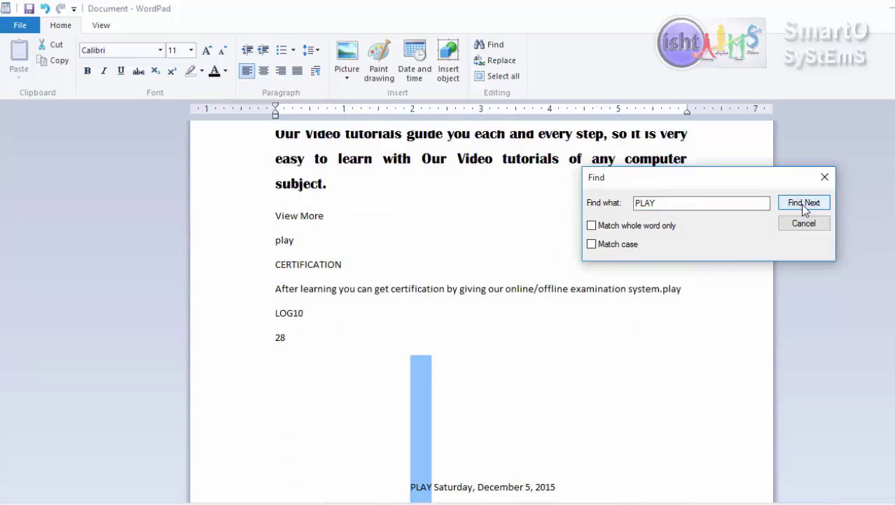
{"action": "left_click", "coordinate": [804, 203]}
{"action": "left_click", "coordinate": [804, 203]}
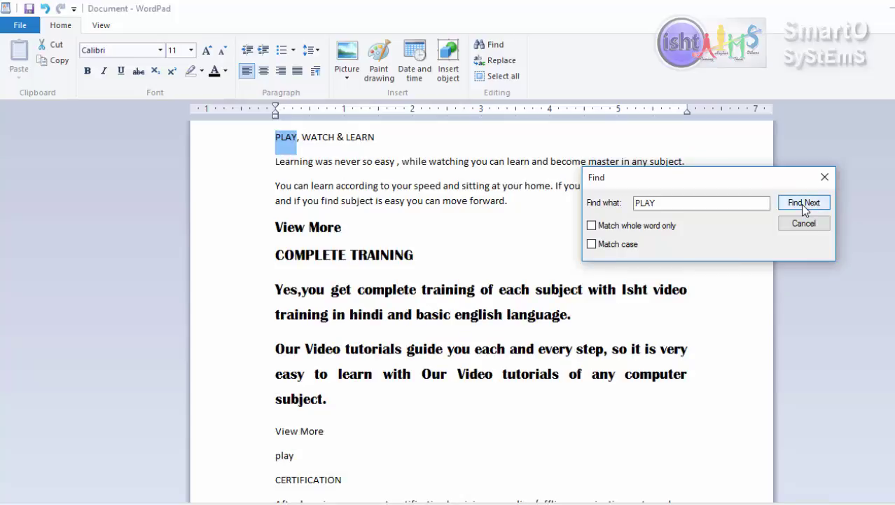
{"action": "left_click", "coordinate": [803, 203]}
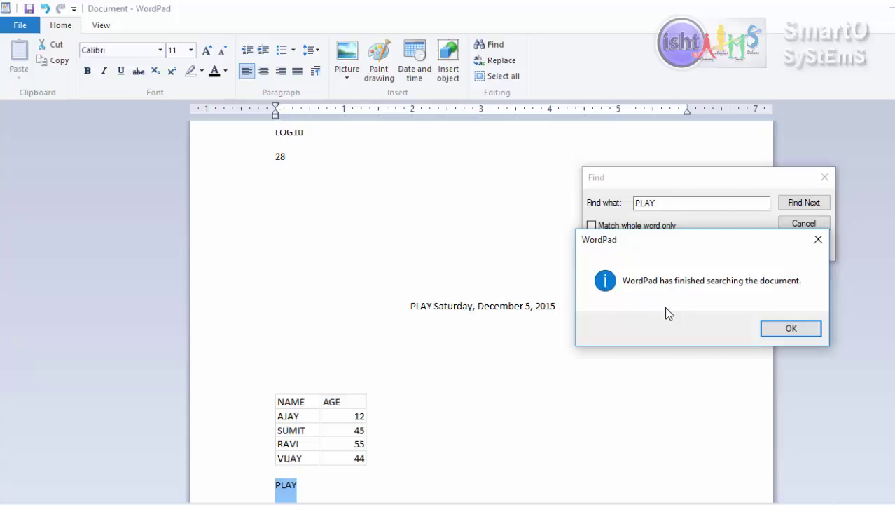
{"action": "left_click", "coordinate": [813, 332]}
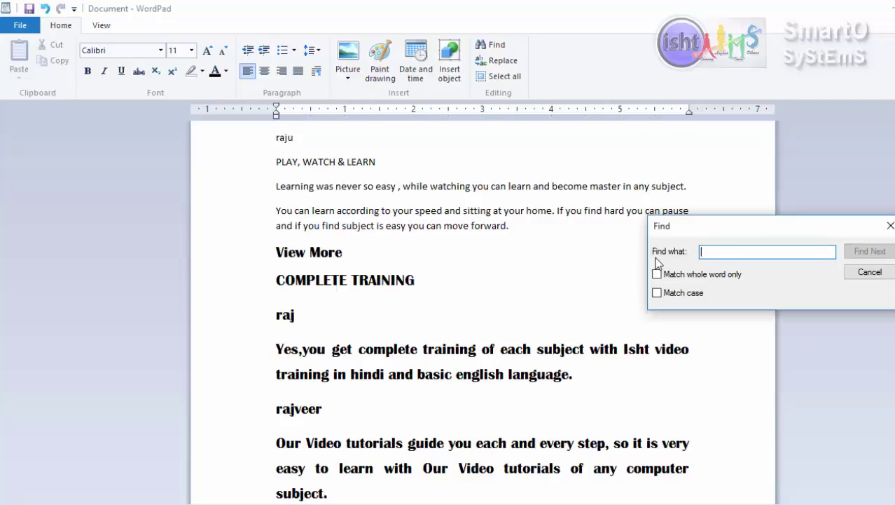
Search the document for the short first name below the COMPLETE TRAINING heading, stepping through its matches.
{"action": "type", "text": "raj"}
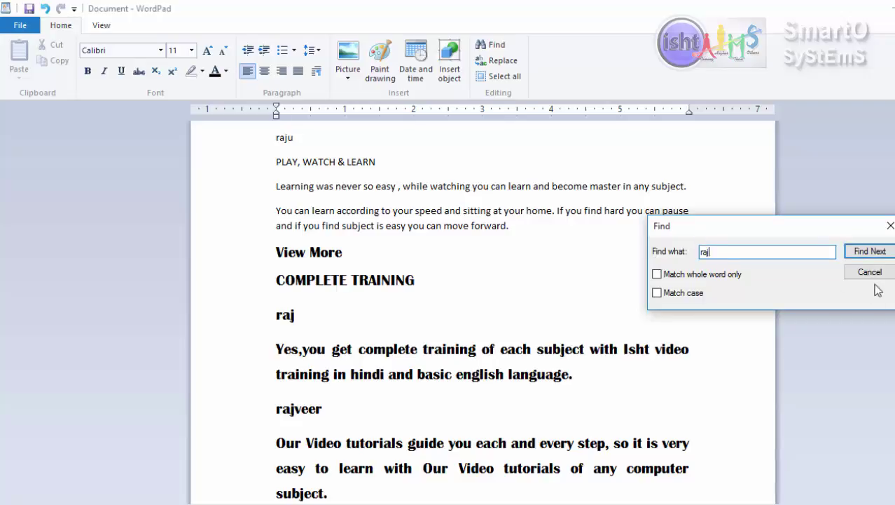
{"action": "left_click", "coordinate": [870, 252]}
{"action": "left_click", "coordinate": [870, 253]}
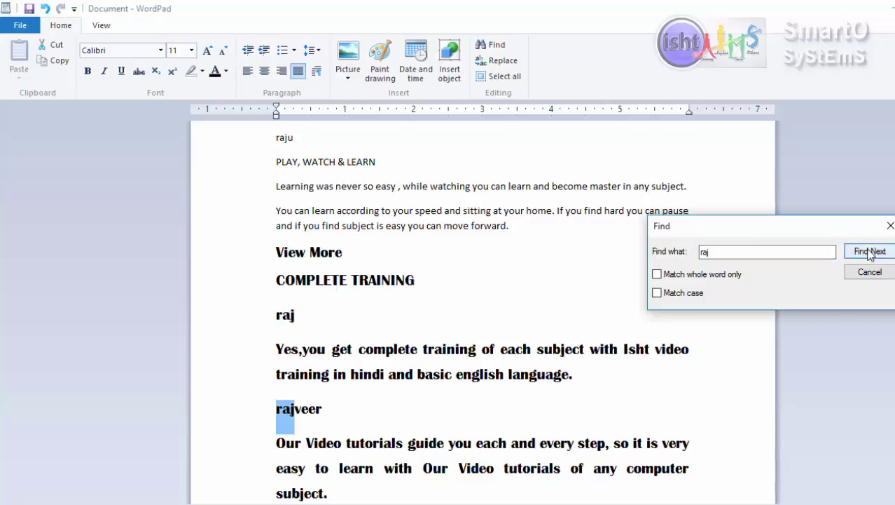
{"action": "left_click", "coordinate": [869, 252]}
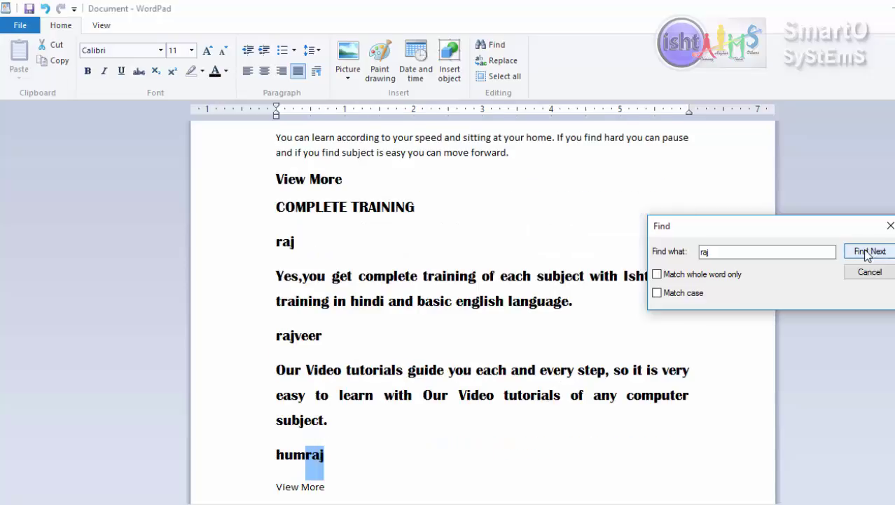
{"action": "left_click", "coordinate": [869, 252]}
{"action": "left_click", "coordinate": [869, 252]}
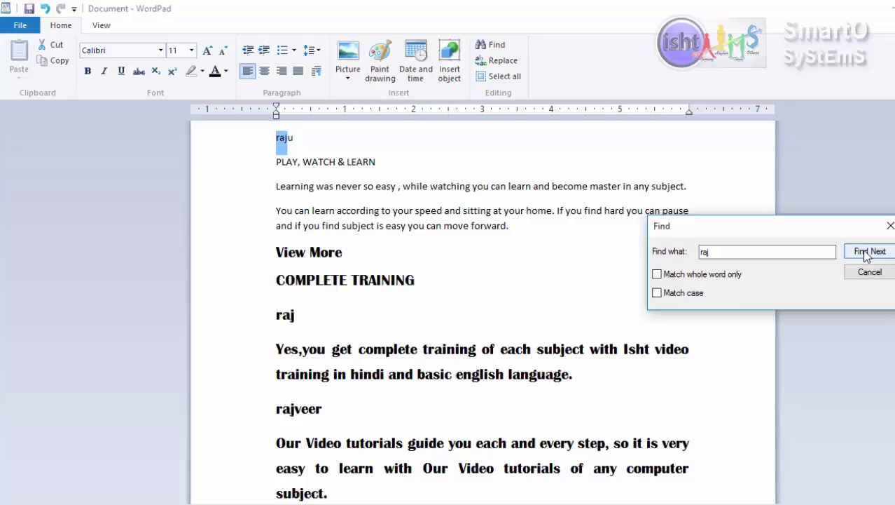
Repeat the search for that name with whole-word matching on, stepping through the matches until the document has been searched.
{"action": "left_click", "coordinate": [657, 274]}
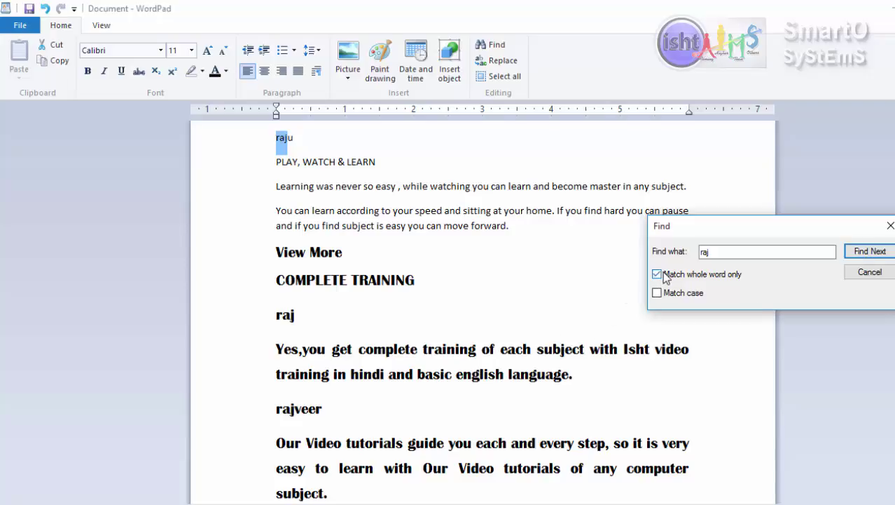
{"action": "left_click", "coordinate": [871, 252]}
{"action": "left_click", "coordinate": [849, 304]}
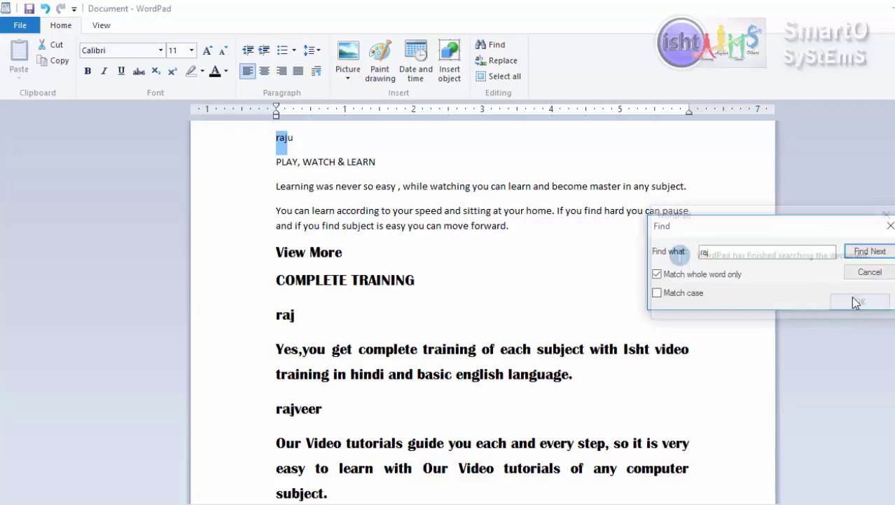
{"action": "left_click", "coordinate": [855, 253]}
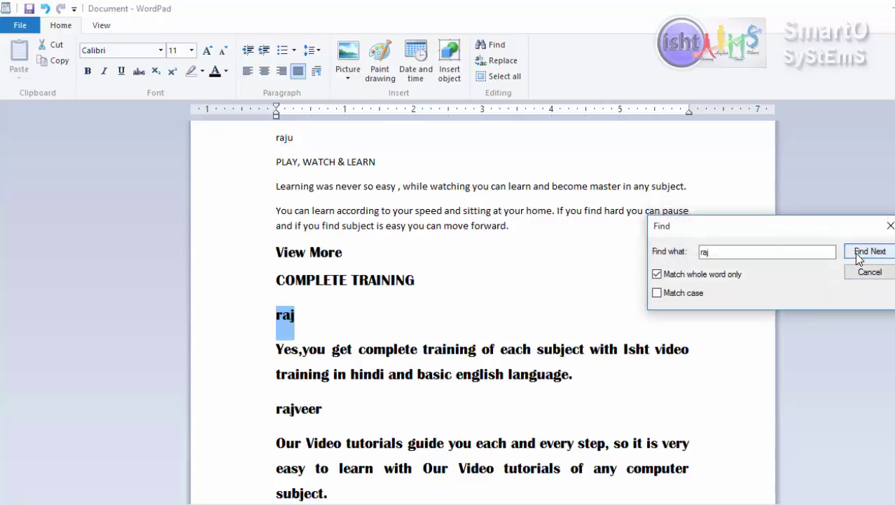
{"action": "left_click", "coordinate": [855, 252]}
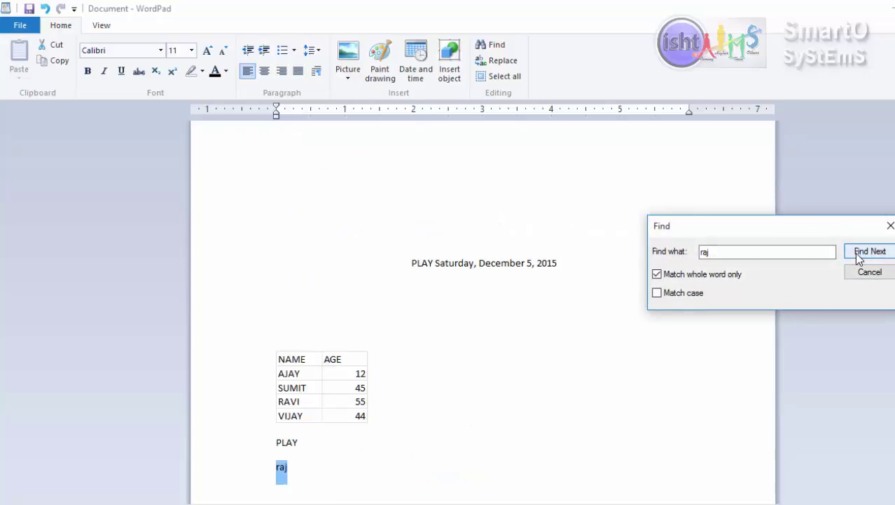
{"action": "left_click", "coordinate": [859, 253]}
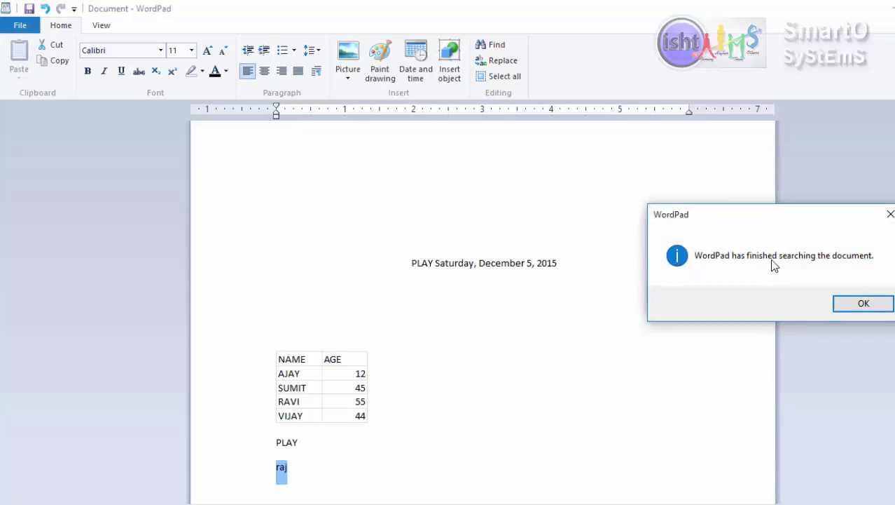
{"action": "left_click", "coordinate": [862, 303]}
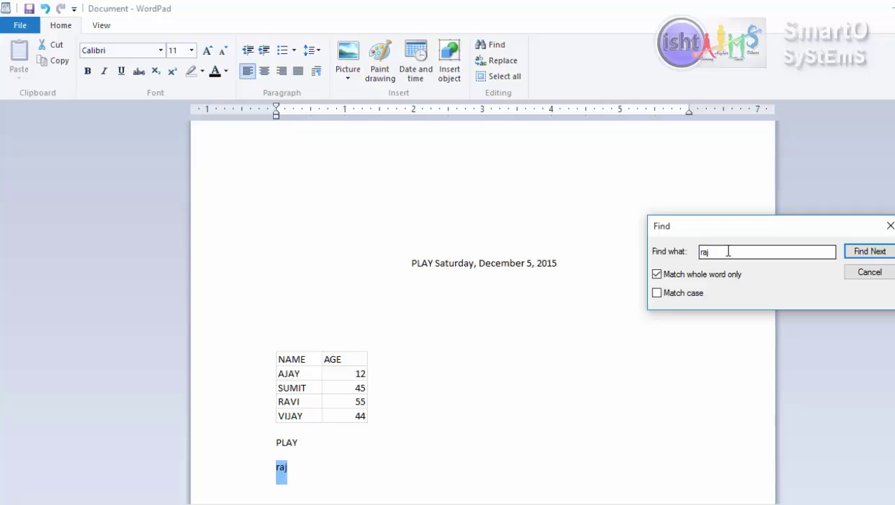
Search the whole document for play with whole-word and case matching off, stepping through every match.
{"action": "left_click", "coordinate": [658, 274]}
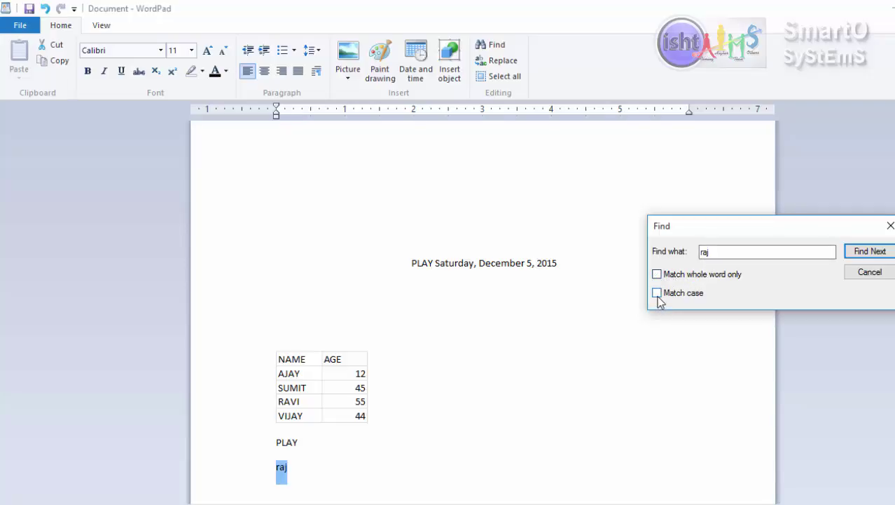
{"action": "left_click", "coordinate": [658, 295]}
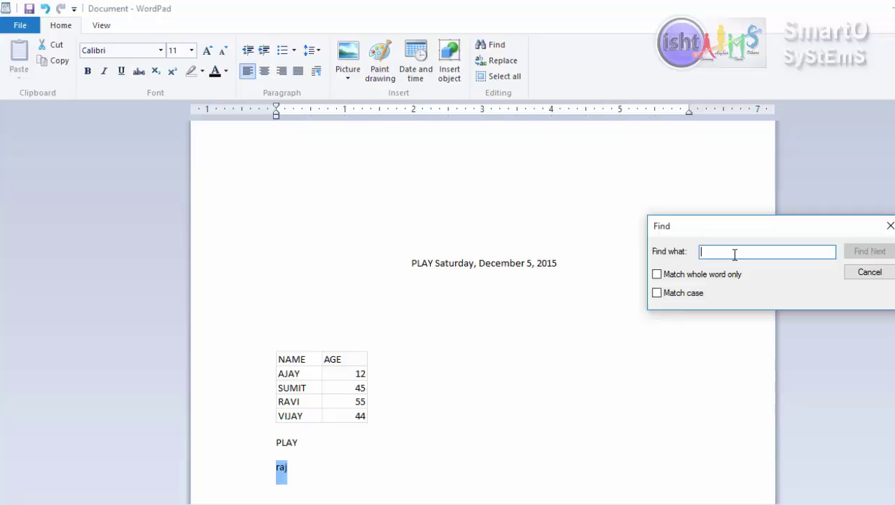
{"action": "type", "text": "play"}
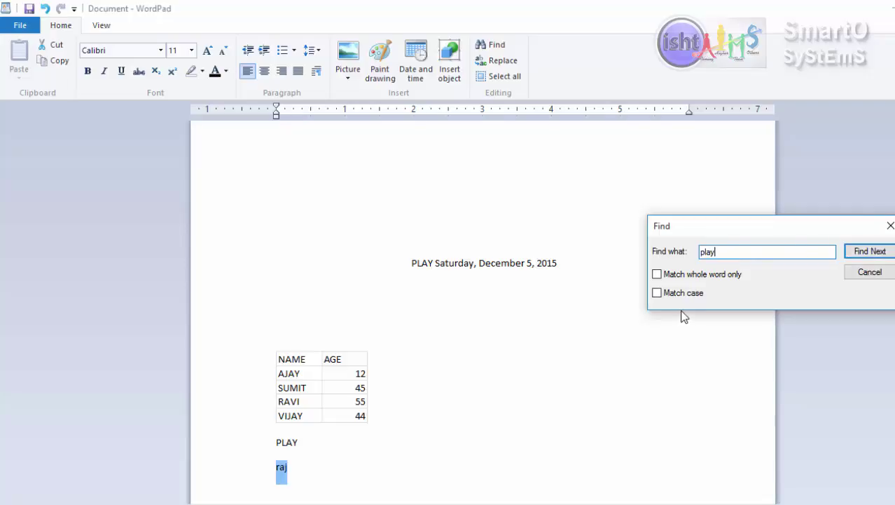
{"action": "left_click", "coordinate": [864, 256]}
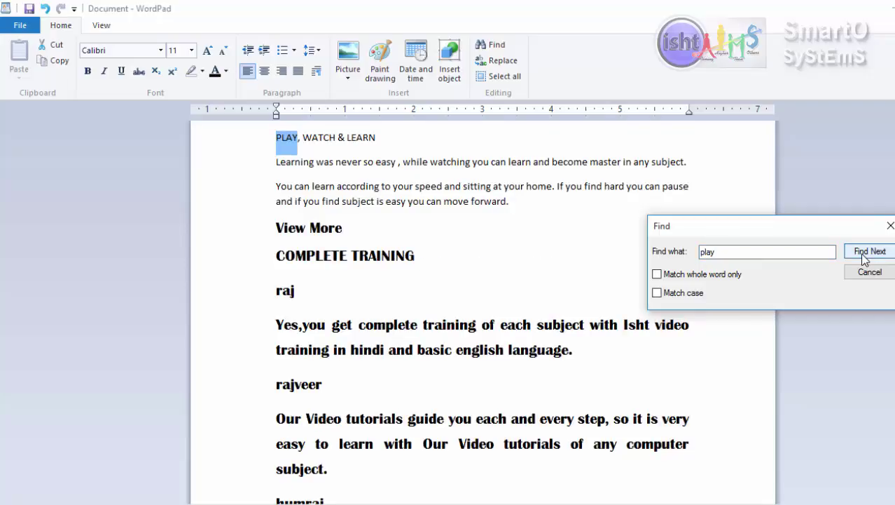
{"action": "left_click", "coordinate": [863, 257]}
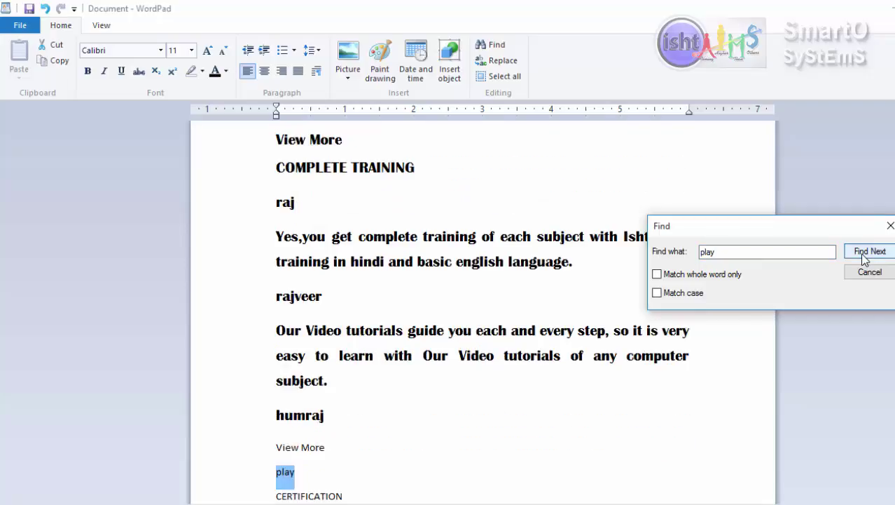
{"action": "left_click", "coordinate": [864, 257]}
{"action": "left_click", "coordinate": [863, 256]}
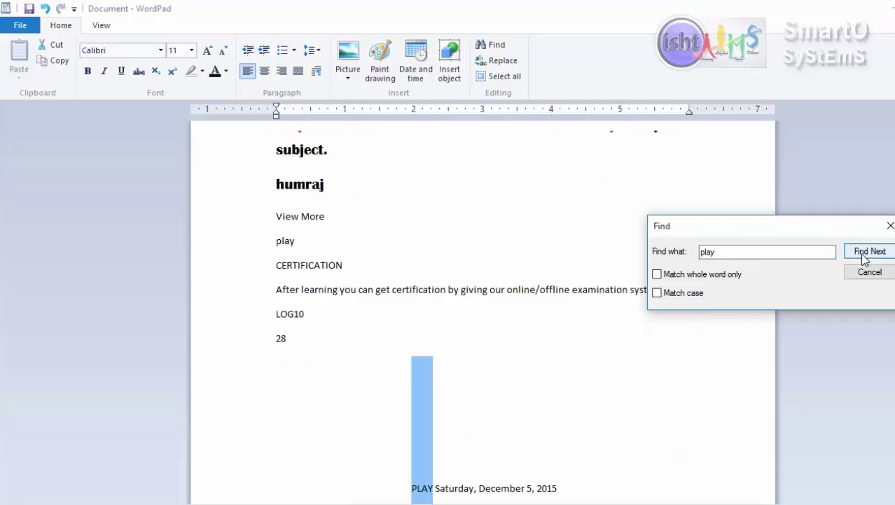
{"action": "left_click", "coordinate": [864, 256]}
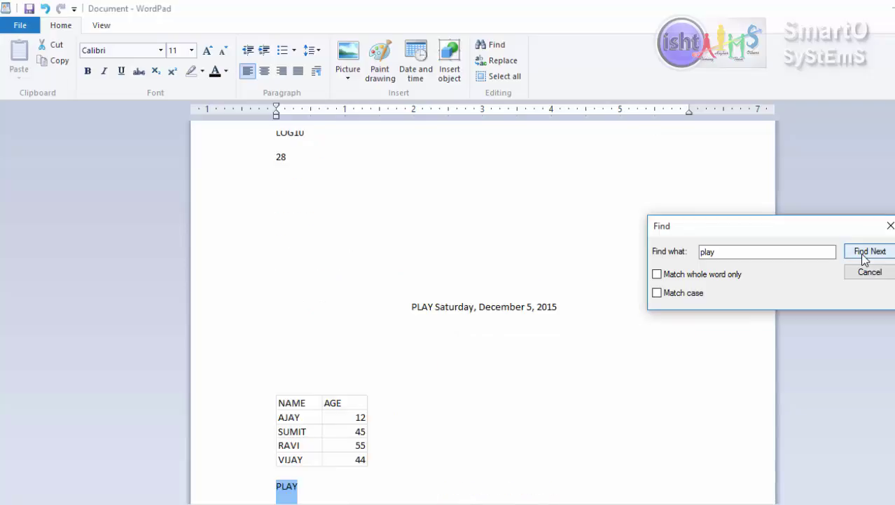
{"action": "left_click", "coordinate": [866, 254]}
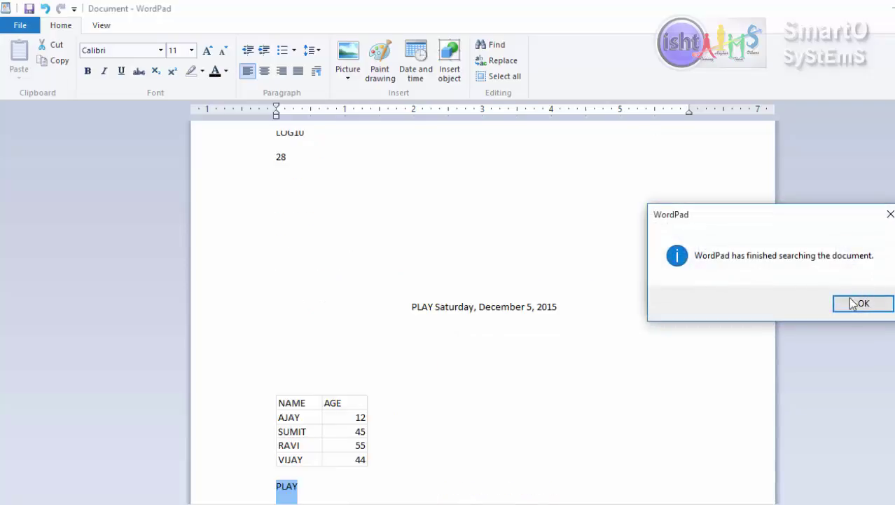
{"action": "left_click", "coordinate": [855, 308]}
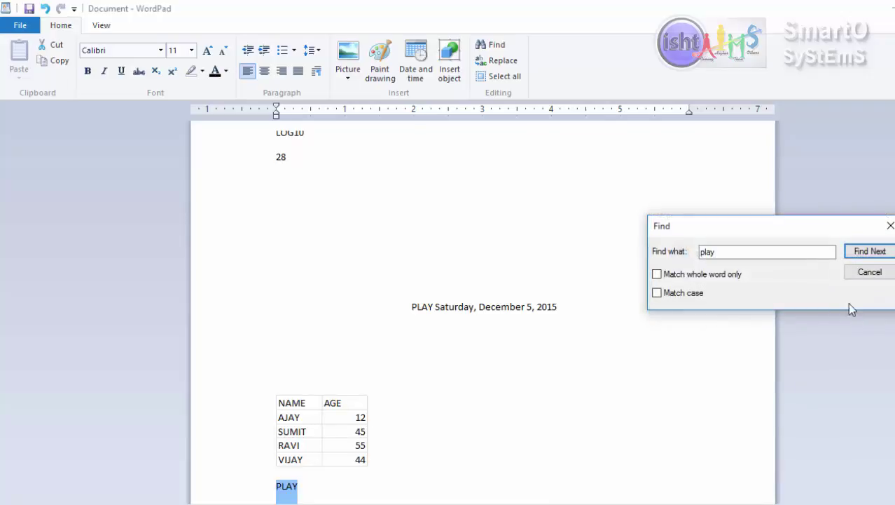
Search for lowercase play with case matching on, stepping through the matches until the document has been searched.
{"action": "left_click", "coordinate": [669, 295]}
{"action": "left_click", "coordinate": [855, 251]}
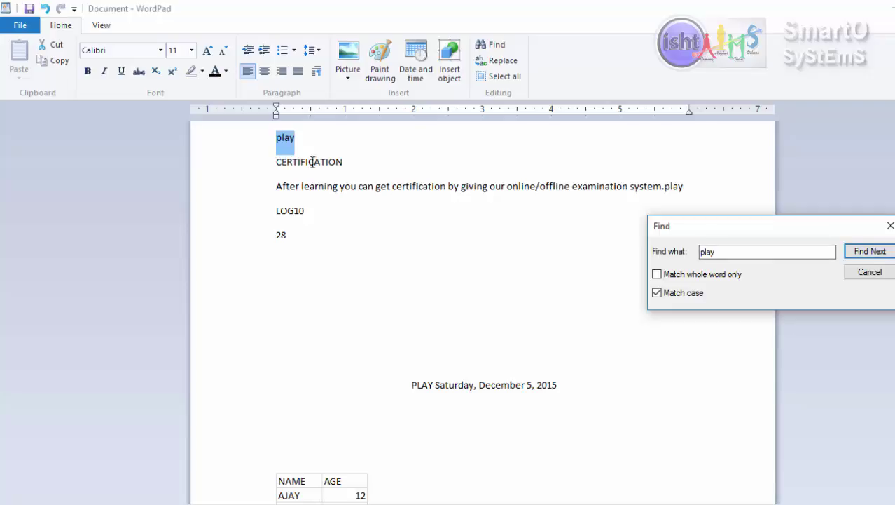
{"action": "left_click", "coordinate": [871, 251]}
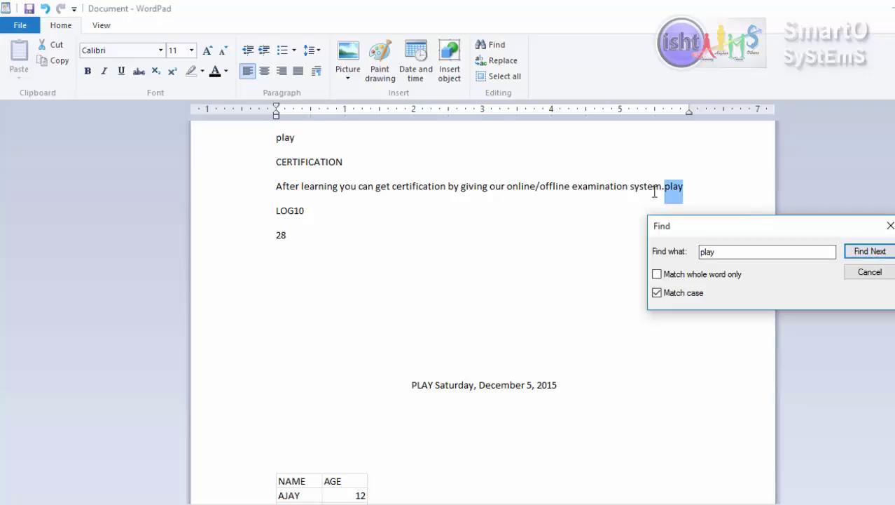
{"action": "left_click", "coordinate": [857, 251]}
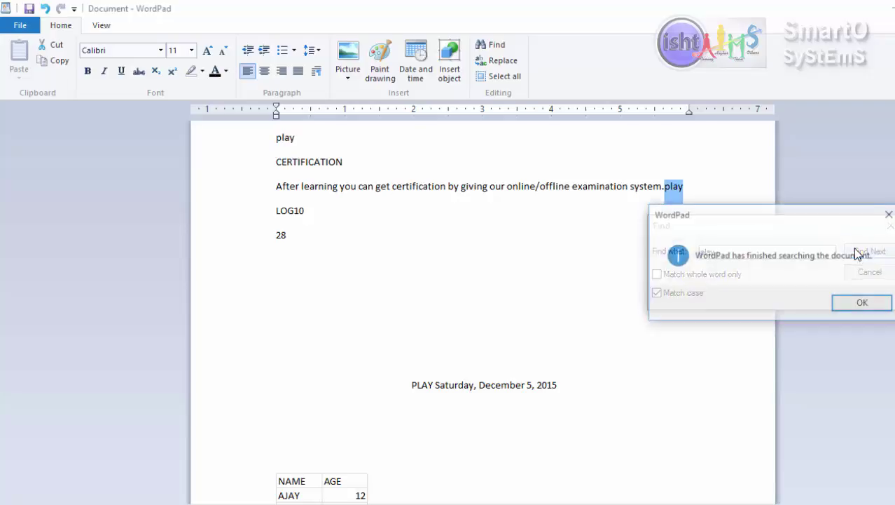
{"action": "left_click", "coordinate": [862, 313]}
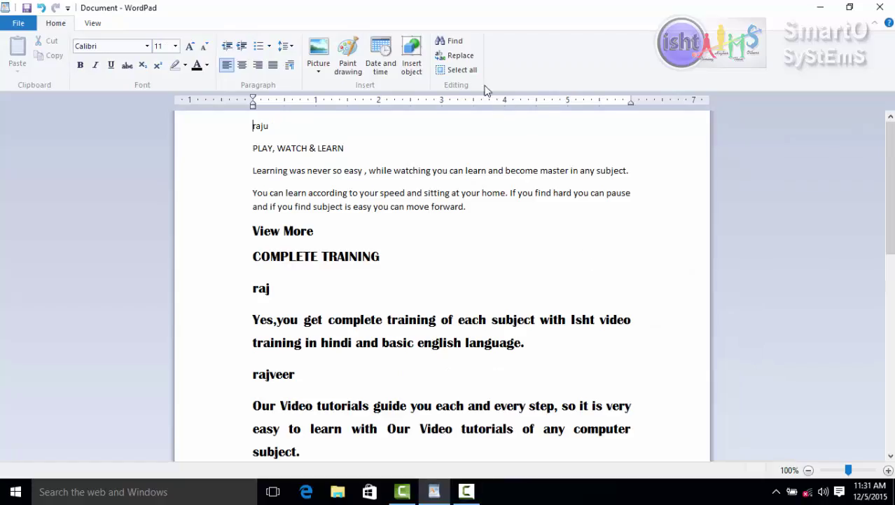
Set up a replacement of play with work and find the first match.
{"action": "left_click", "coordinate": [456, 60]}
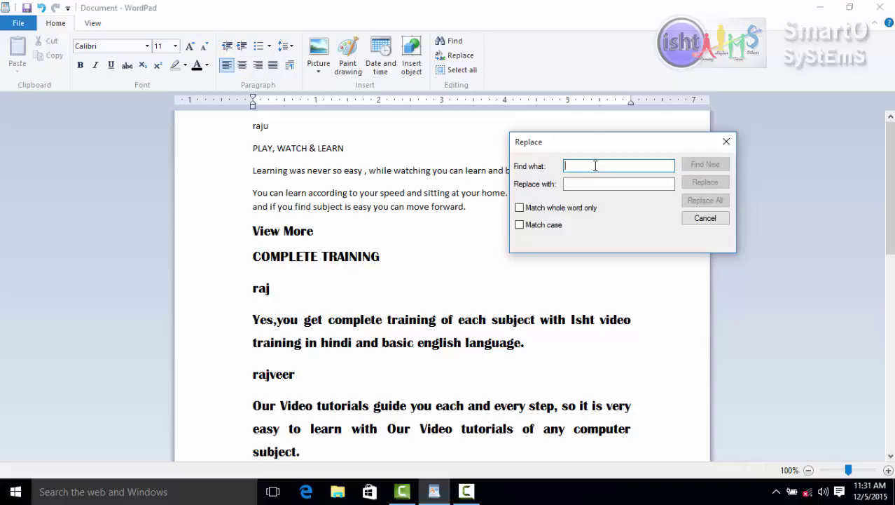
{"action": "type", "text": "pla"}
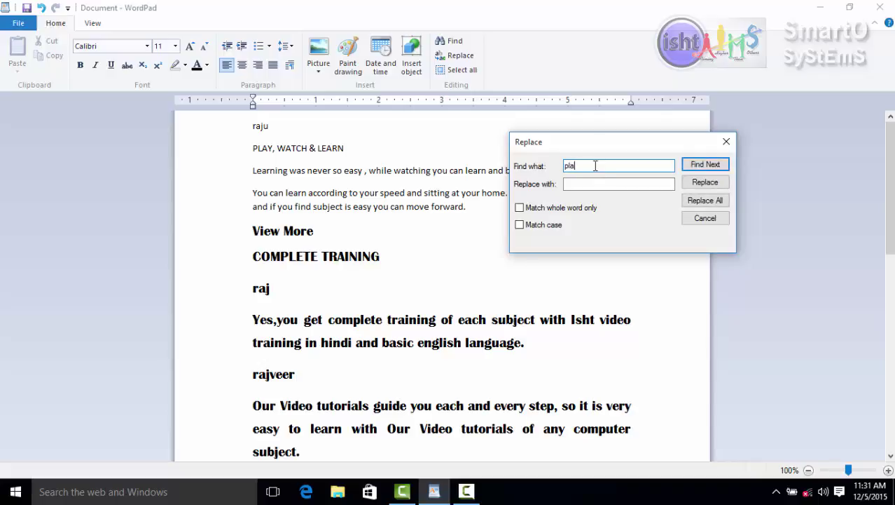
{"action": "type", "text": "y"}
{"action": "left_click", "coordinate": [594, 185]}
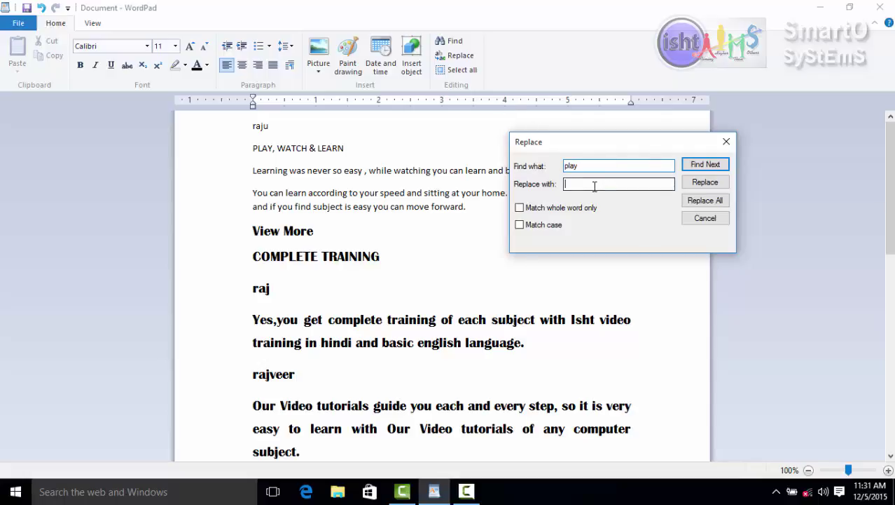
{"action": "type", "text": "w"}
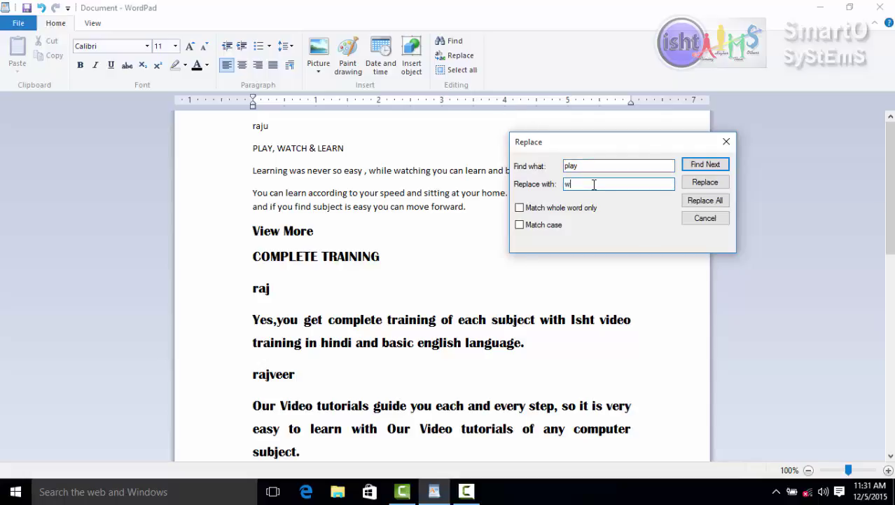
{"action": "type", "text": "o"}
{"action": "type", "text": "rd"}
{"action": "key", "text": "BackSpace"}
{"action": "key", "text": "BackSpace"}
{"action": "type", "text": "rk"}
{"action": "left_click", "coordinate": [690, 161]}
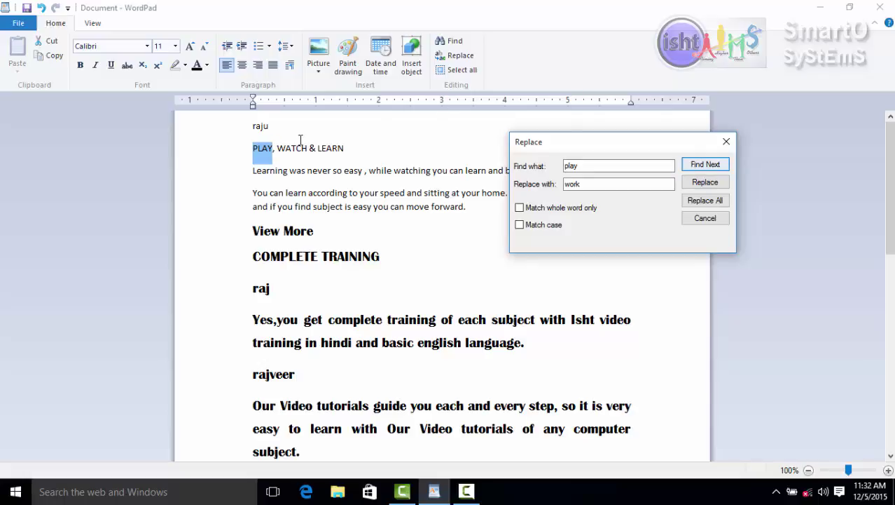
Replace matches of play with work one at a time, starting with the one in the WATCH & LEARN line.
{"action": "left_click", "coordinate": [705, 182]}
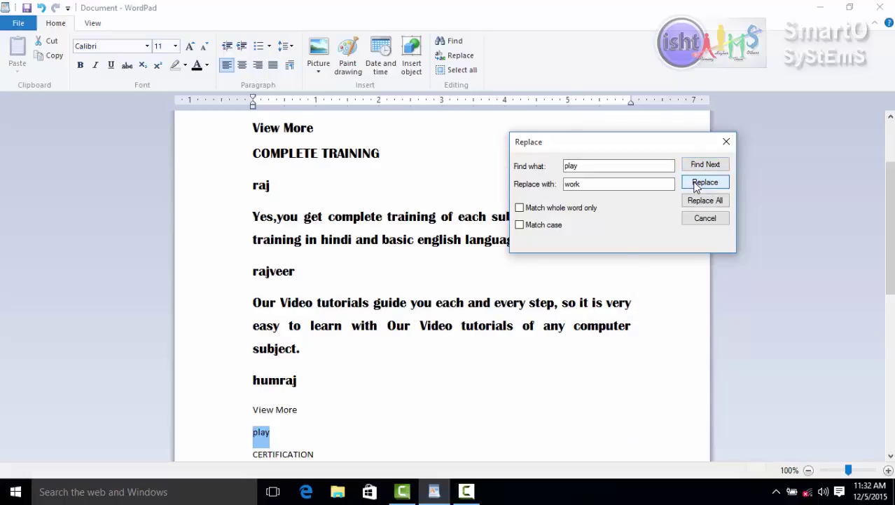
{"action": "left_click", "coordinate": [699, 184]}
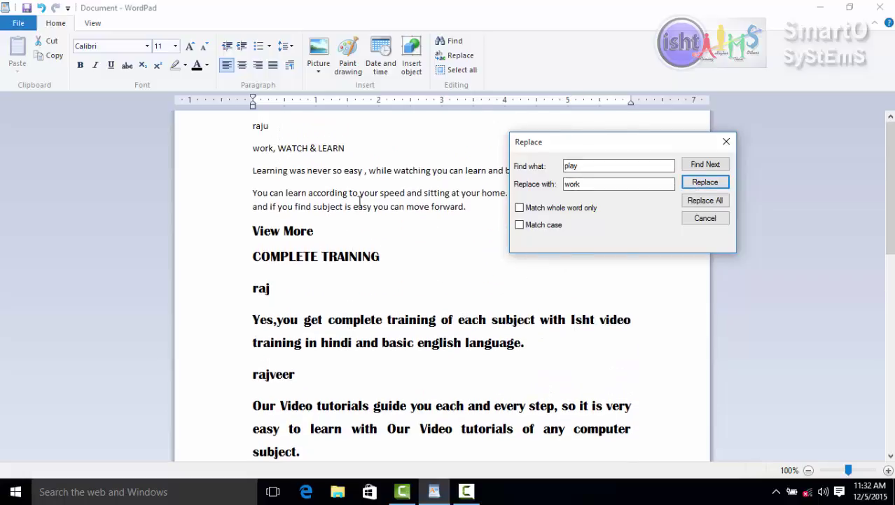
{"action": "left_click", "coordinate": [255, 148]}
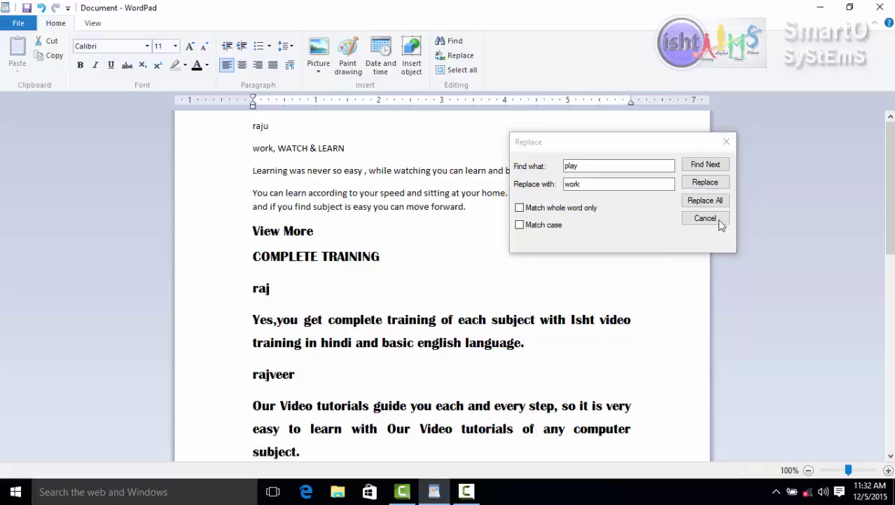
{"action": "left_click", "coordinate": [705, 183]}
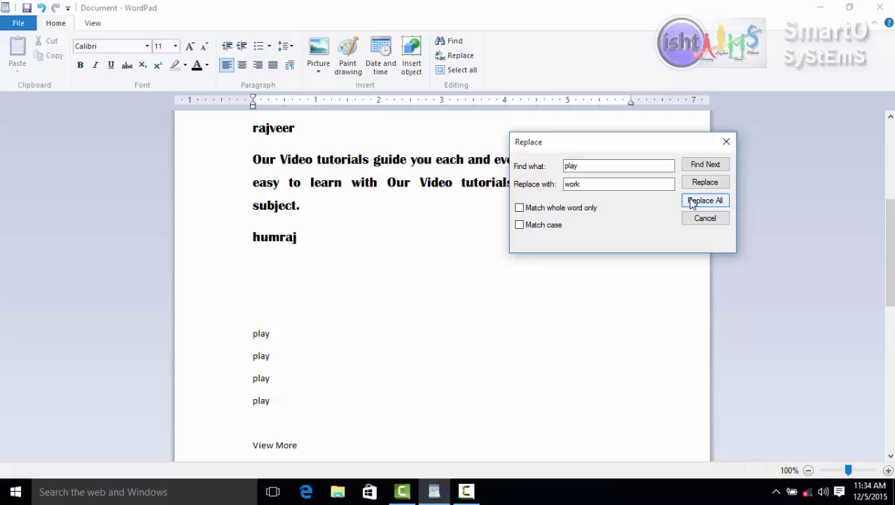
Replace all remaining occurrences of play with work and close the Replace dialog.
{"action": "left_click", "coordinate": [693, 201]}
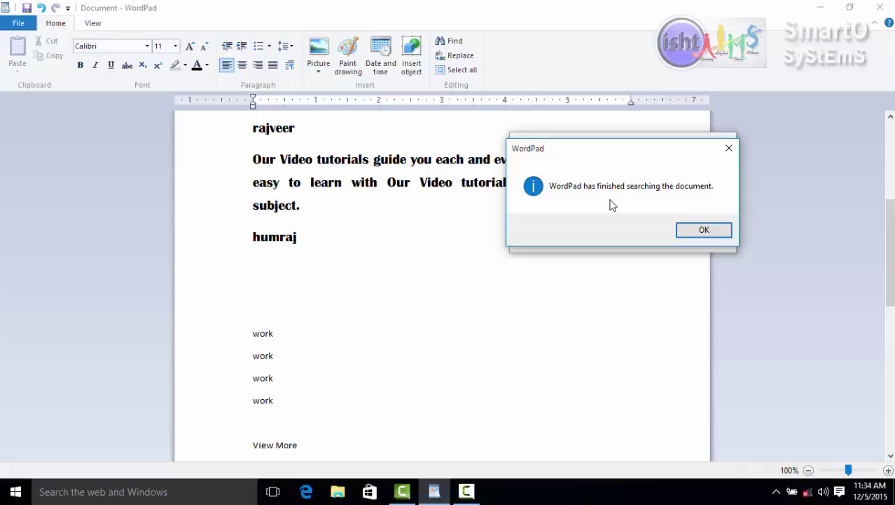
{"action": "left_click", "coordinate": [696, 231]}
{"action": "left_click", "coordinate": [701, 223]}
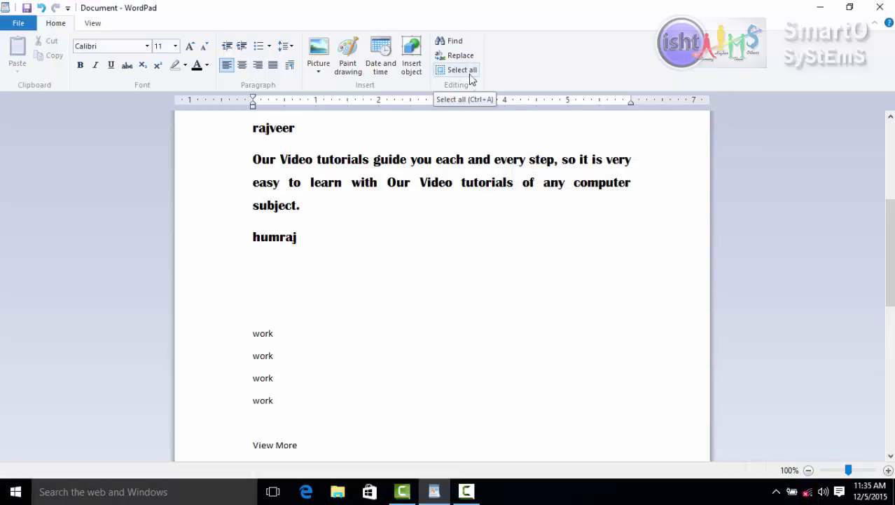
Select all of the document's content, repeating the selection once after clearing it.
{"action": "scroll", "coordinate": [411, 217], "scroll_direction": "up", "scroll_amount": 1}
{"action": "scroll", "coordinate": [411, 217], "scroll_direction": "up", "scroll_amount": 5}
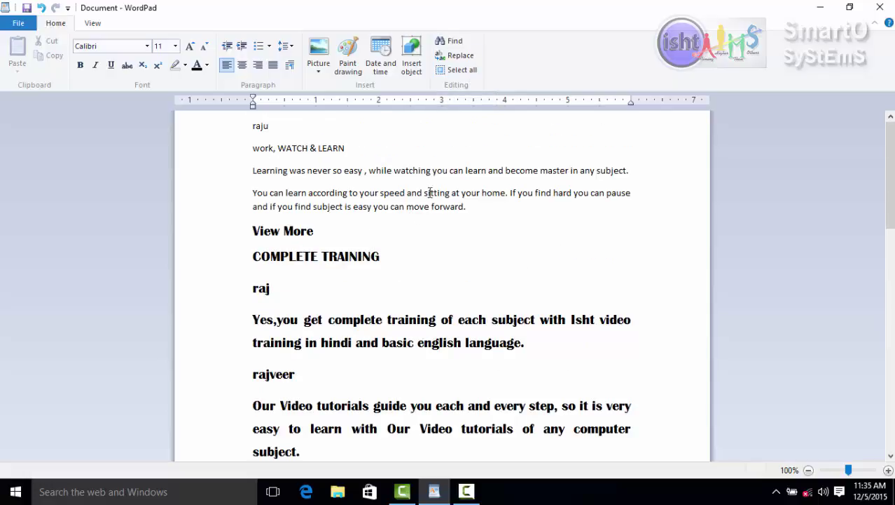
{"action": "left_click", "coordinate": [462, 70]}
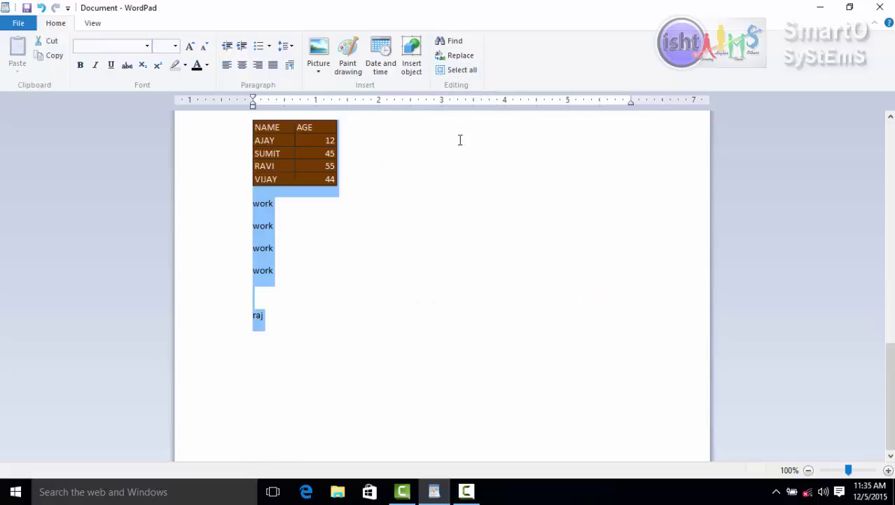
{"action": "scroll", "coordinate": [460, 175], "scroll_direction": "up", "scroll_amount": 6}
{"action": "scroll", "coordinate": [468, 216], "scroll_direction": "up", "scroll_amount": 10}
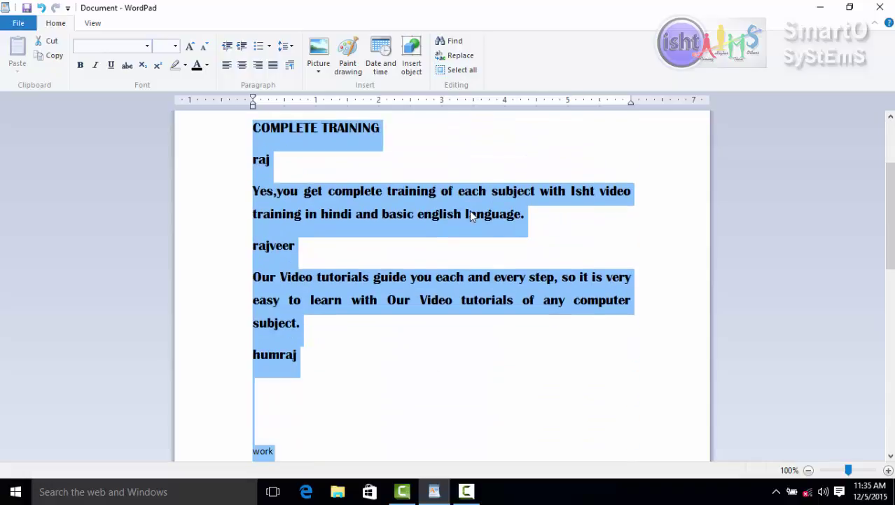
{"action": "scroll", "coordinate": [471, 216], "scroll_direction": "up", "scroll_amount": 1}
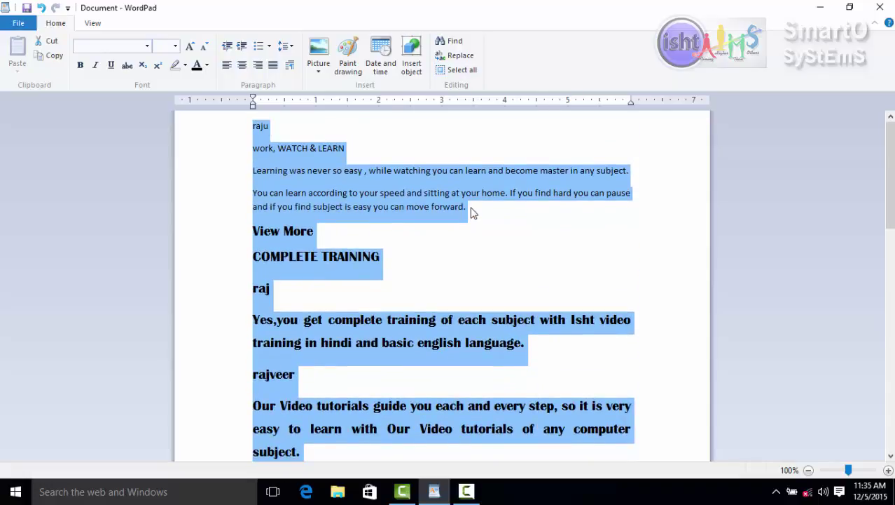
{"action": "left_click", "coordinate": [489, 261]}
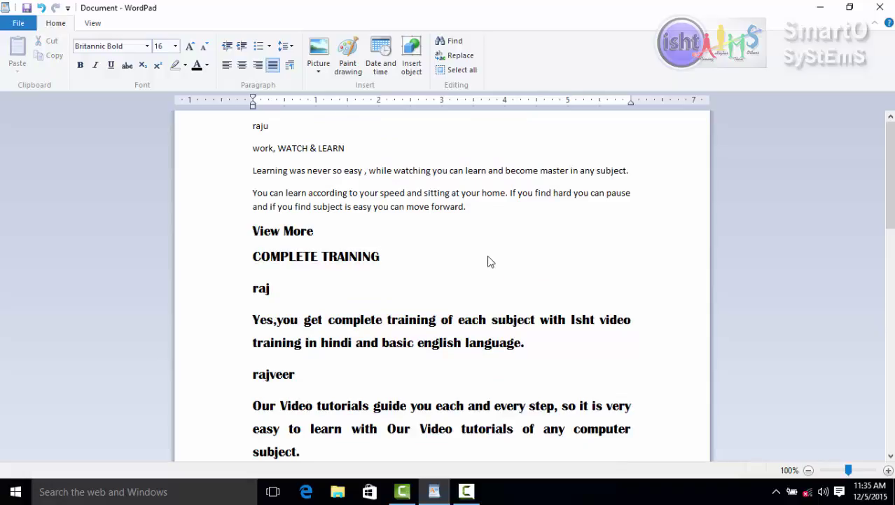
{"action": "left_click", "coordinate": [455, 71]}
{"action": "scroll", "coordinate": [441, 210], "scroll_direction": "up", "scroll_amount": 15}
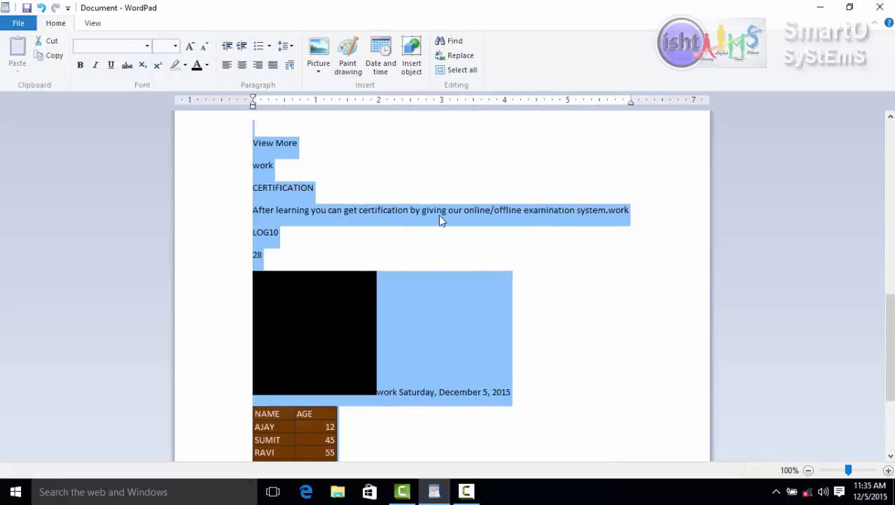